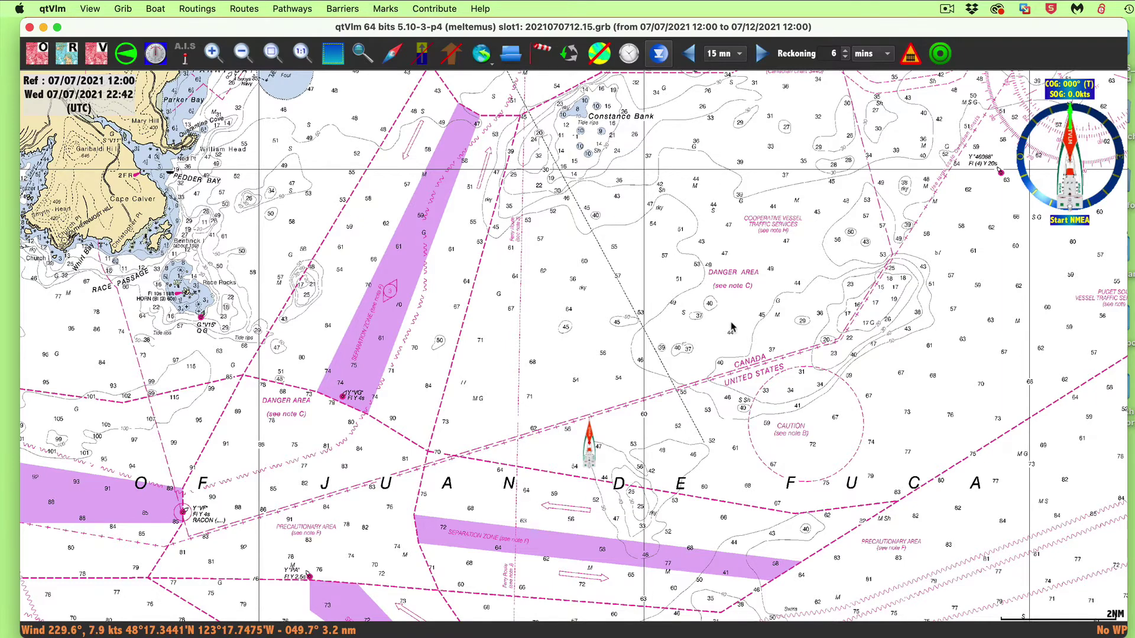
Append POI_010 and POI_020 to pathway BL1, forming an 8.7 nm leg east across the strait.
scroll(719, 328, right, 3)
scroll(728, 331, left, 2)
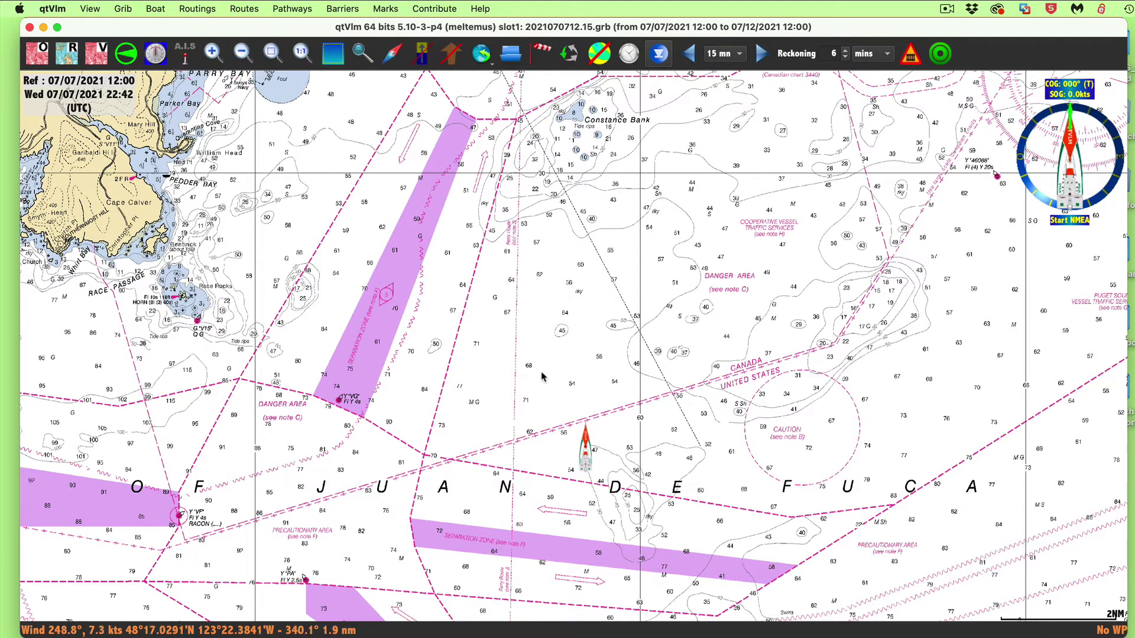
scroll(539, 384, down, 1)
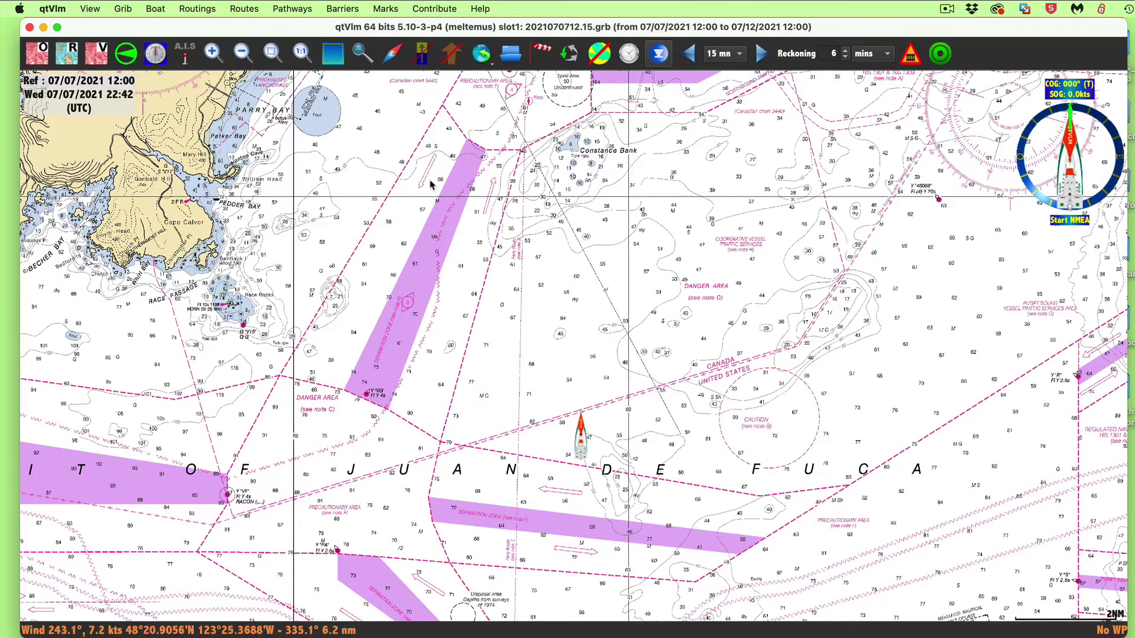
click(291, 9)
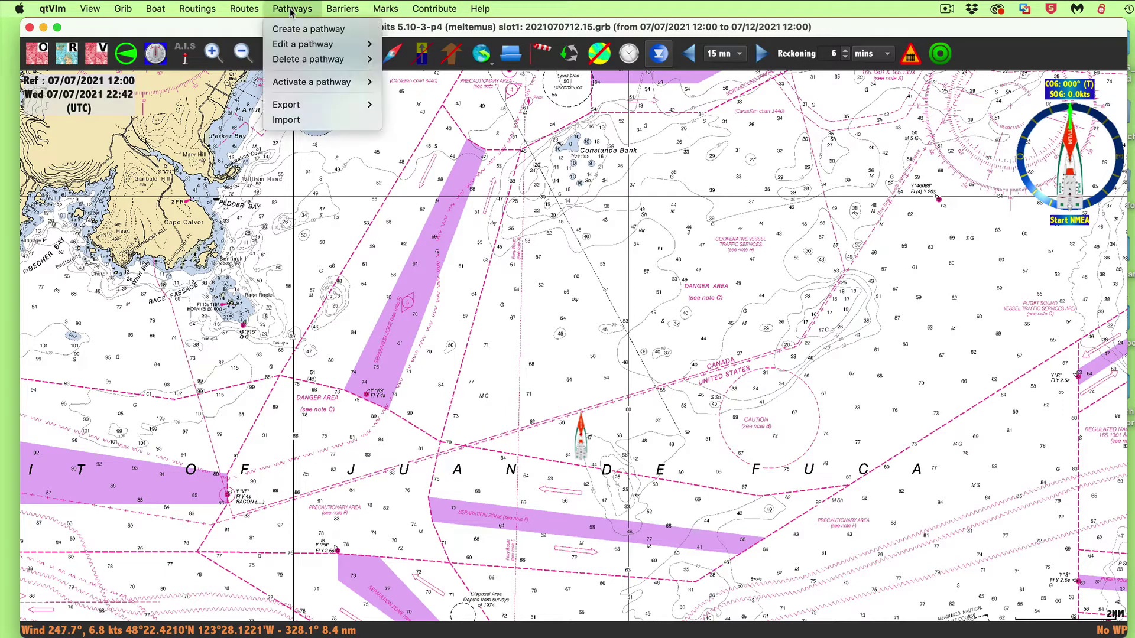
mouse_move(299, 48)
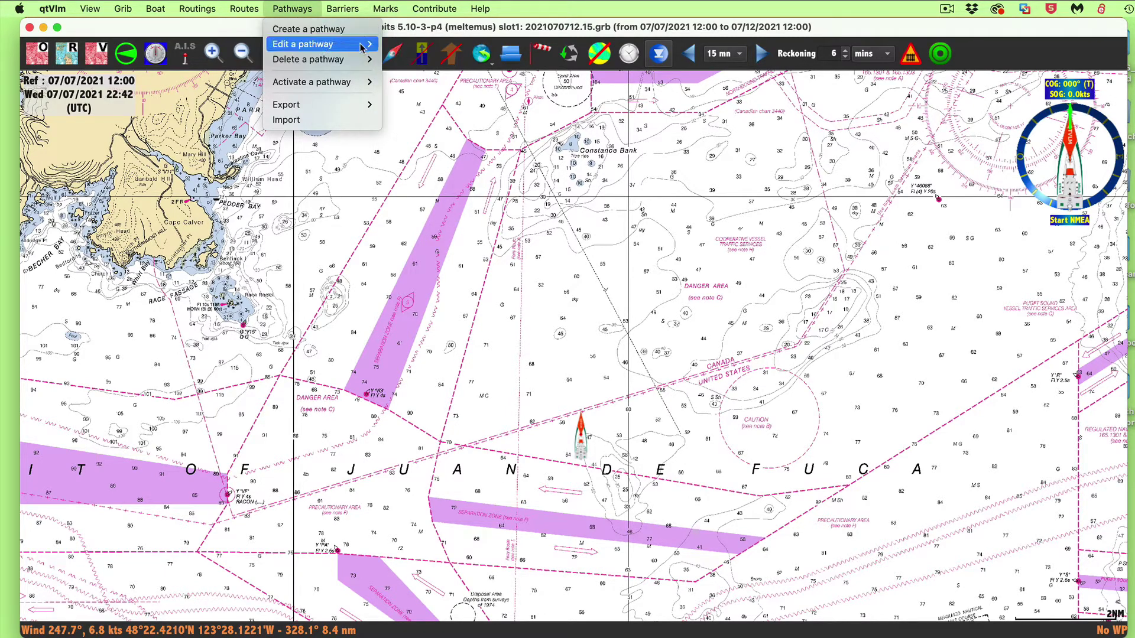
click(419, 43)
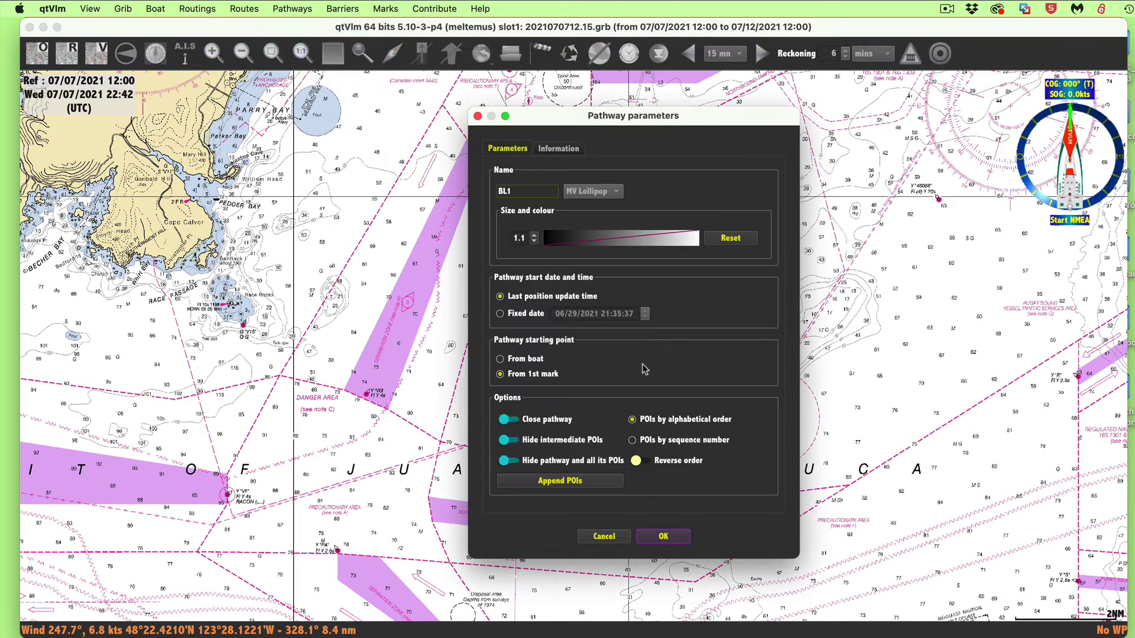
click(580, 486)
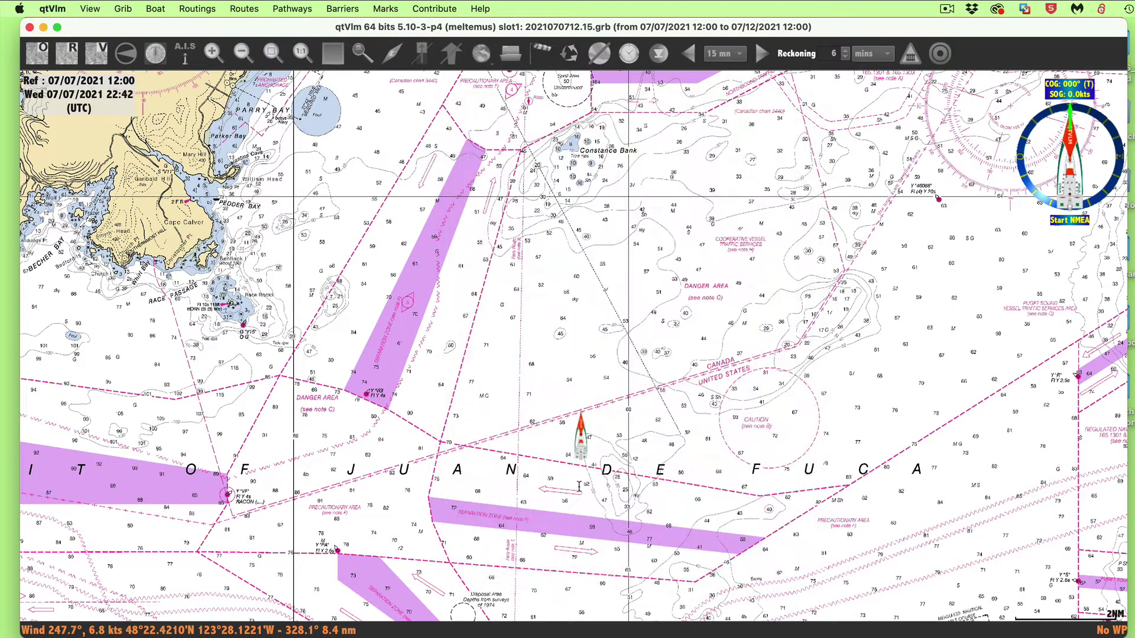
click(554, 353)
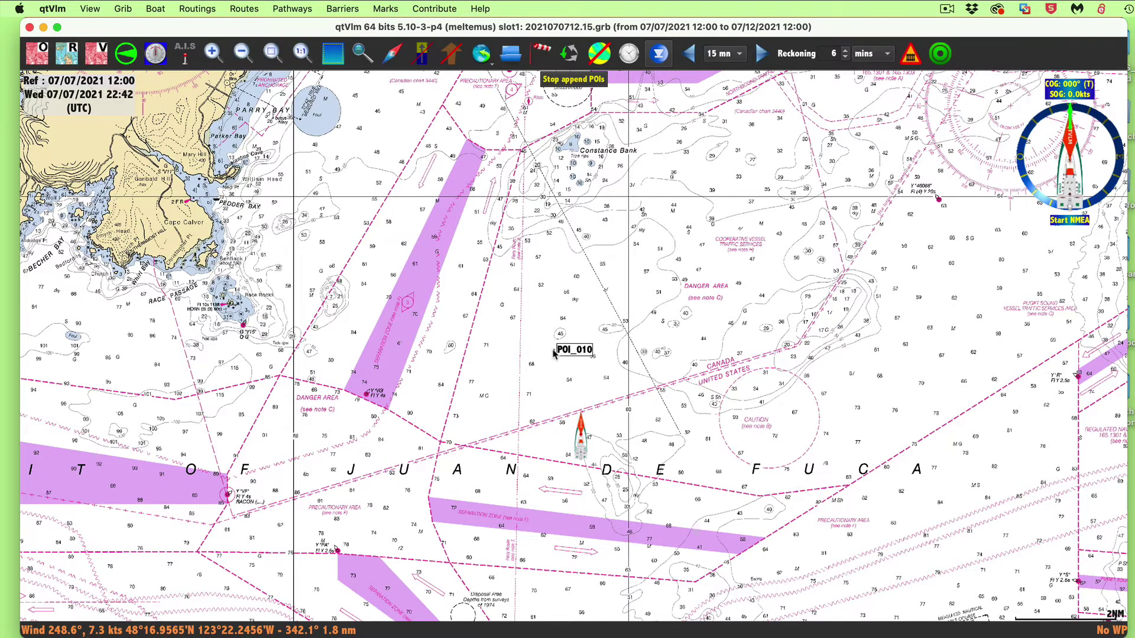
click(977, 267)
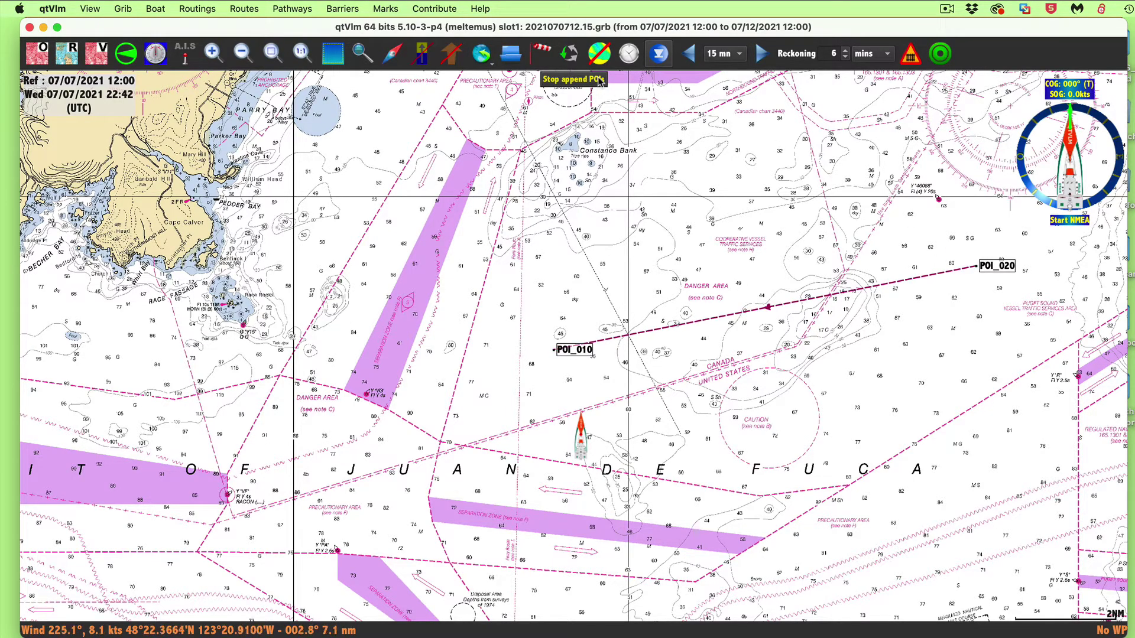
click(563, 79)
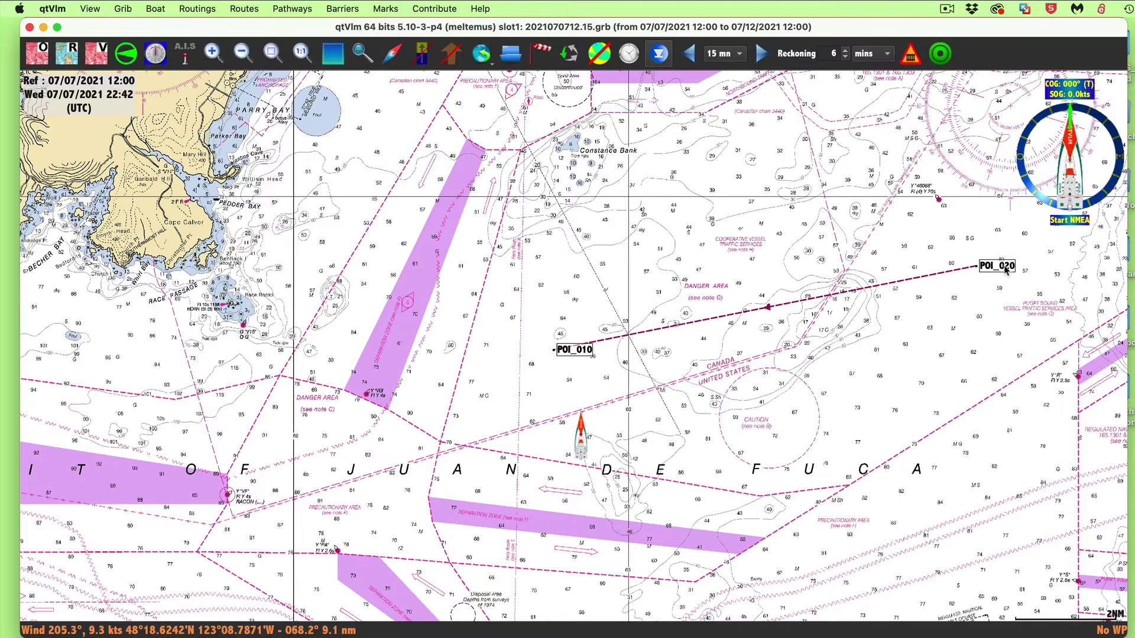
mouse_move(1011, 269)
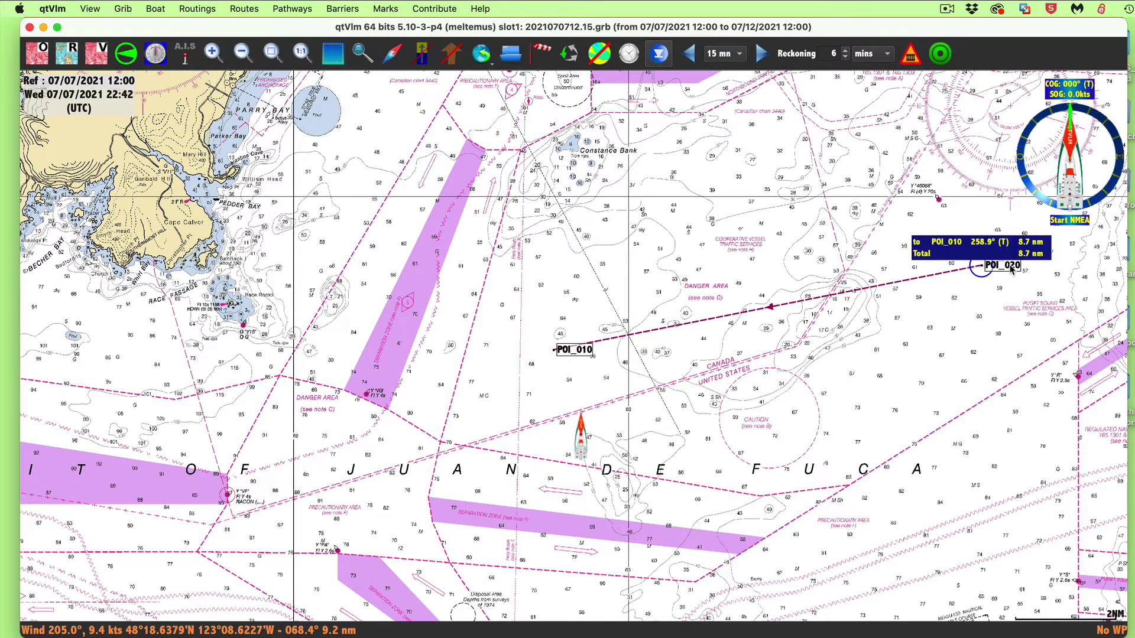
drag(1013, 278, 1014, 278)
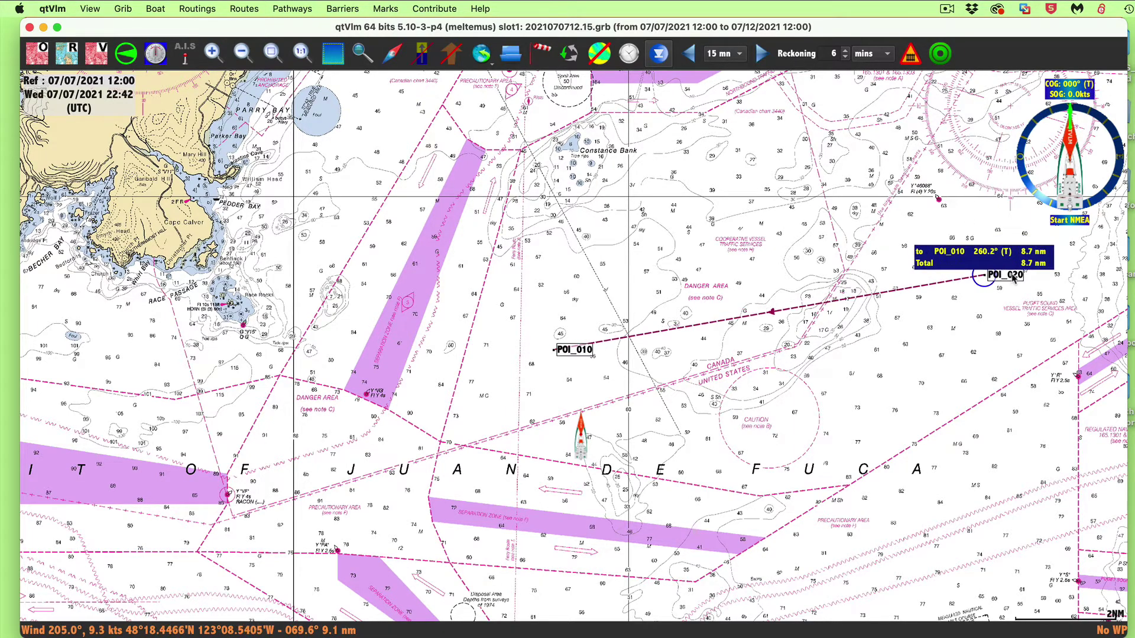
Reverse BL1 to run POI_010 to POI_020, then nudge POI_020 toward a 079° bearing.
right_click(924, 286)
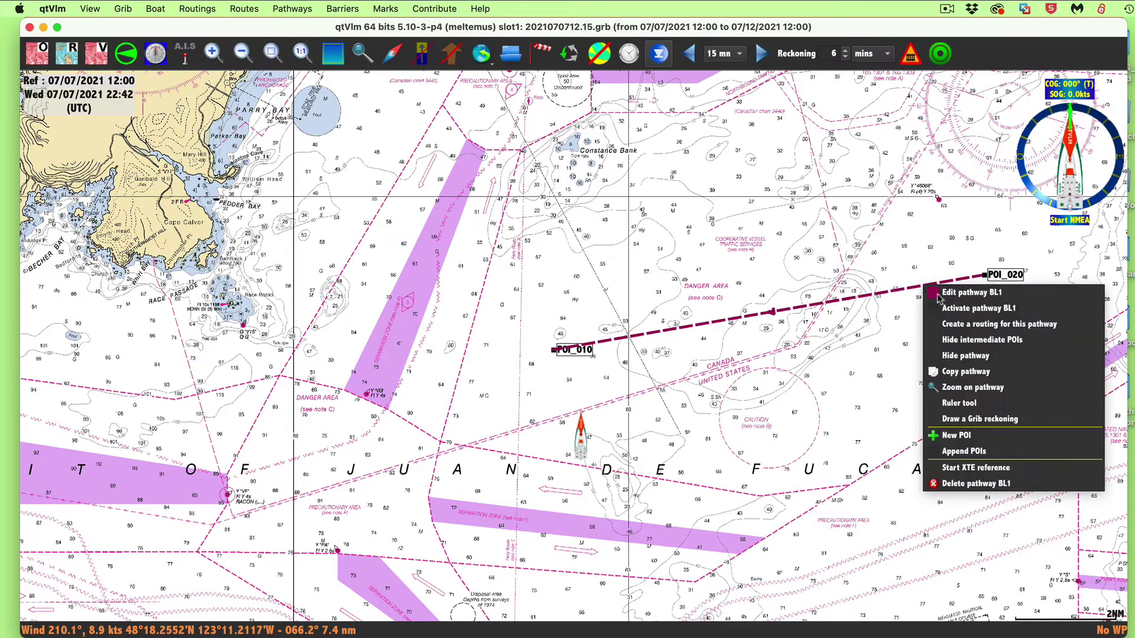
click(964, 293)
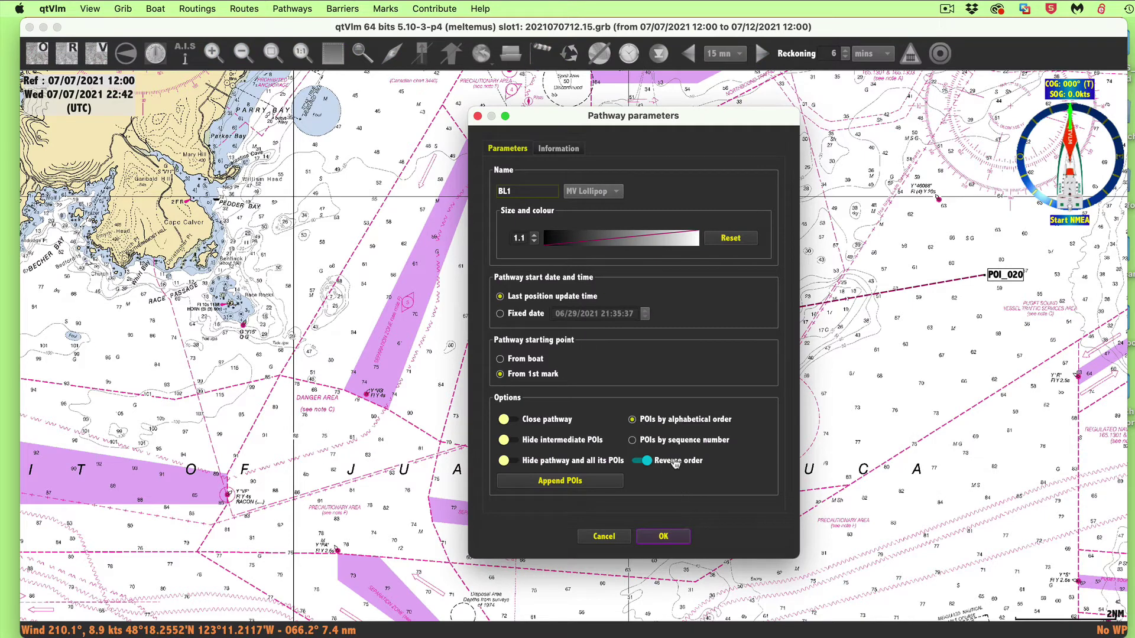
click(663, 537)
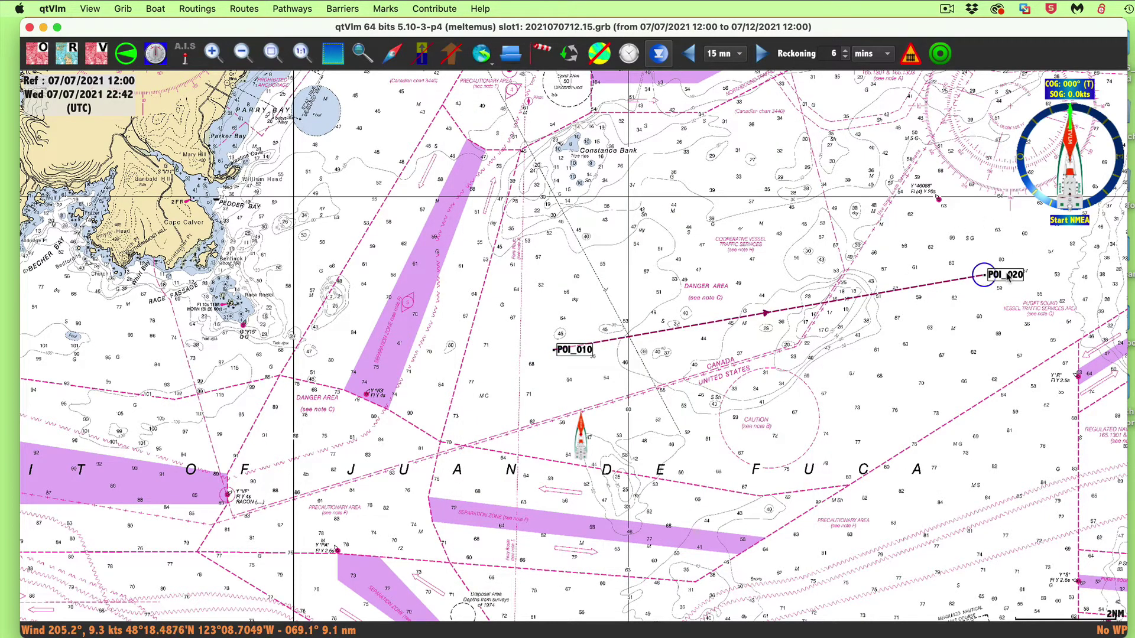
mouse_move(1007, 271)
drag(1008, 271, 1010, 277)
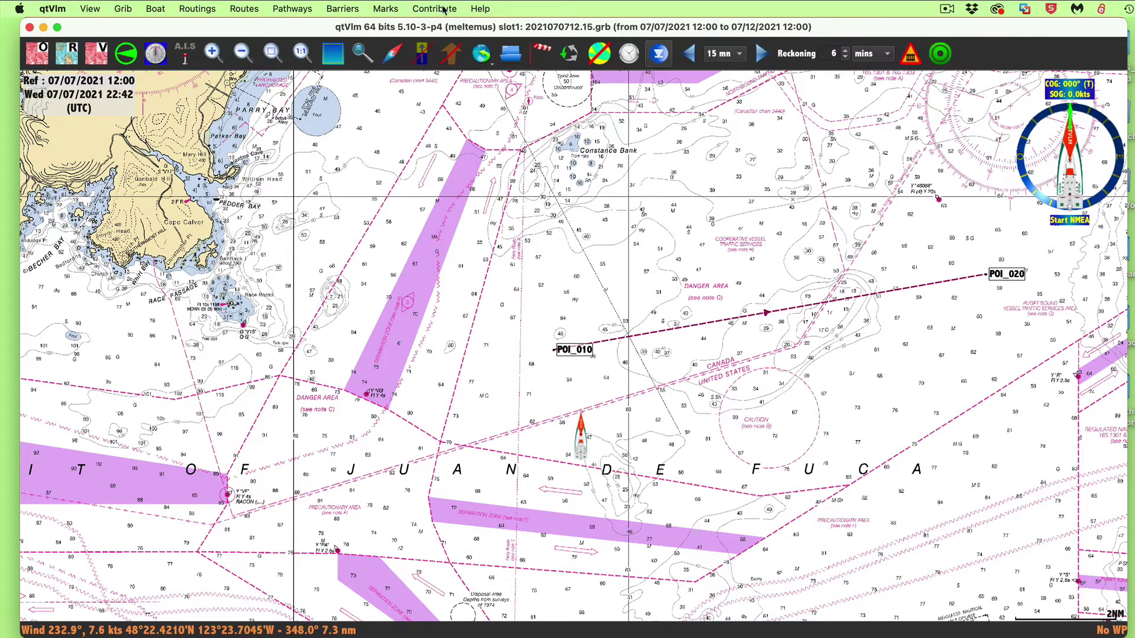
Append POI_010 and a new POI_020 north-northwest of it to pathway BL2.
click(290, 11)
mouse_move(329, 44)
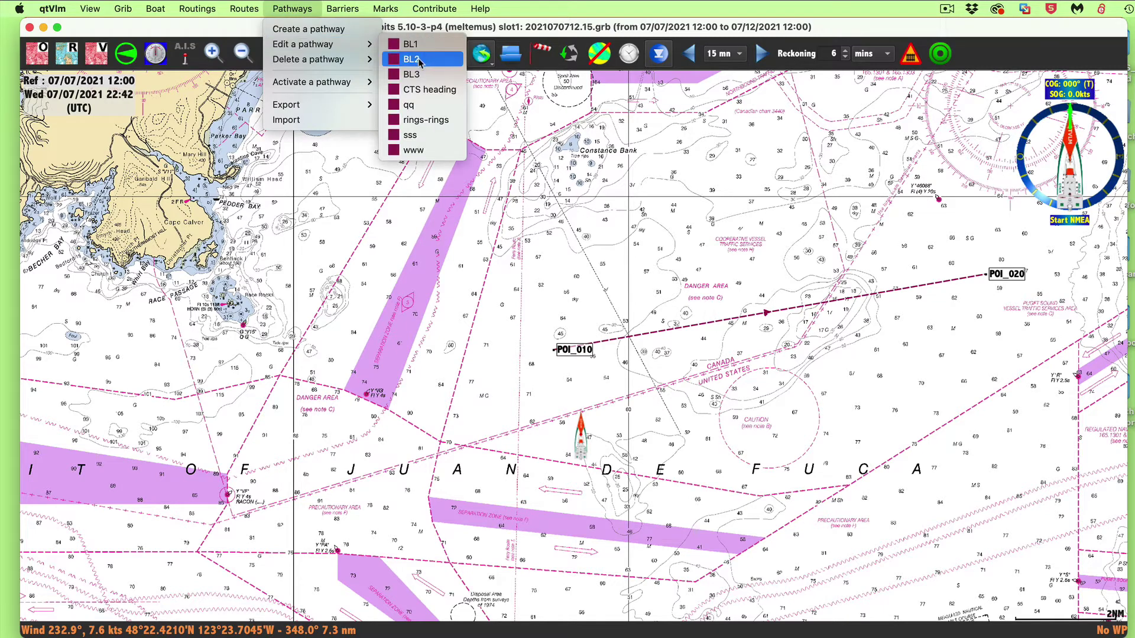
click(413, 59)
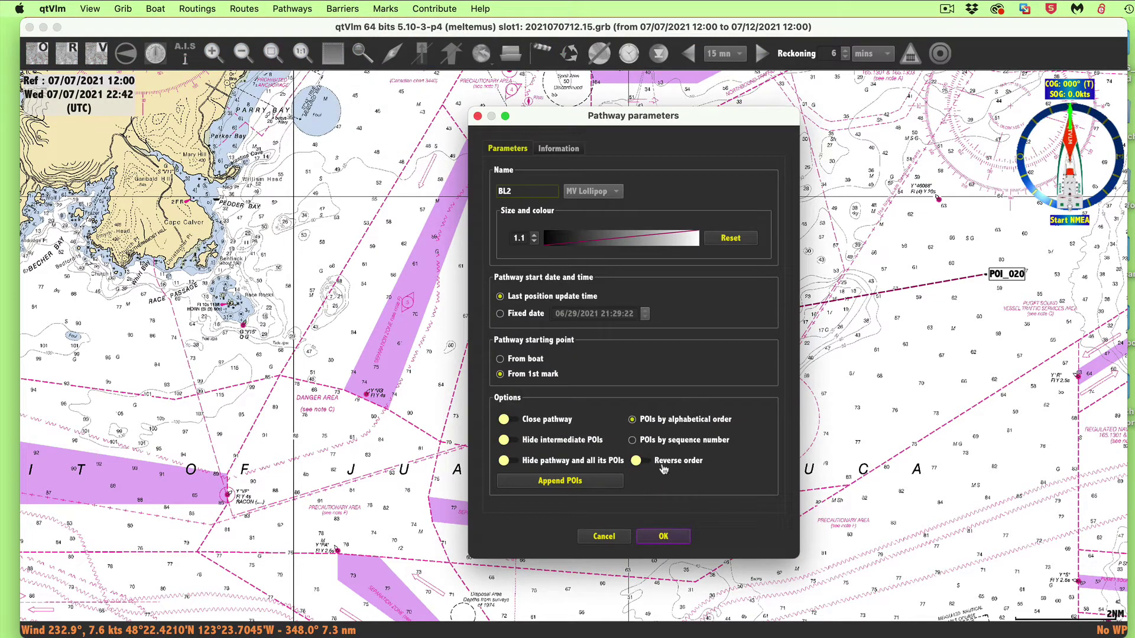
click(560, 482)
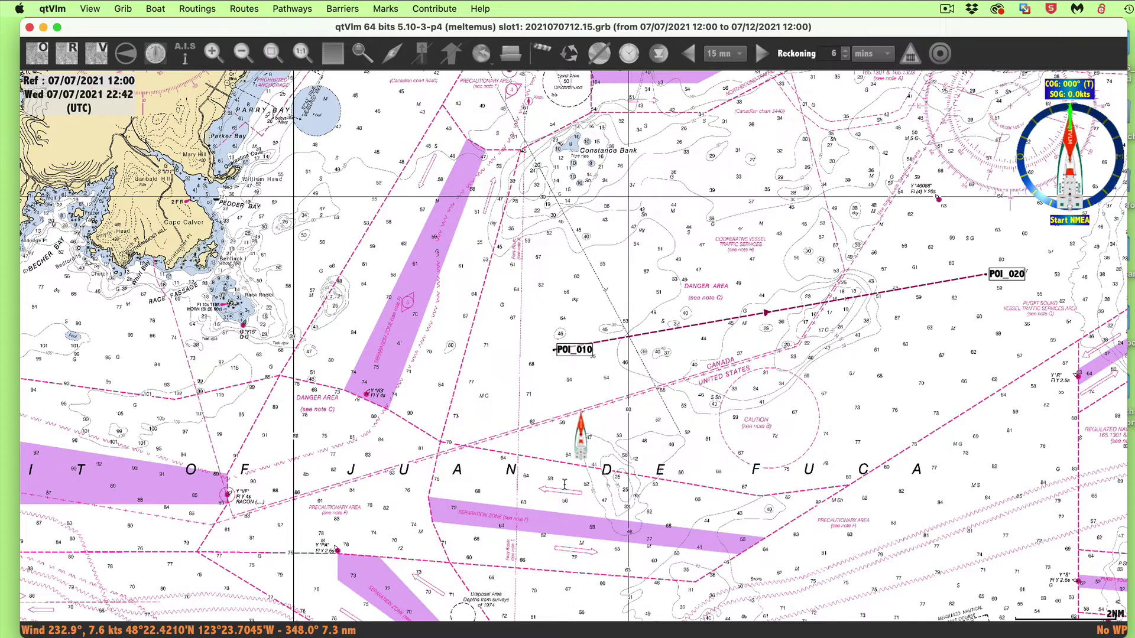
click(548, 355)
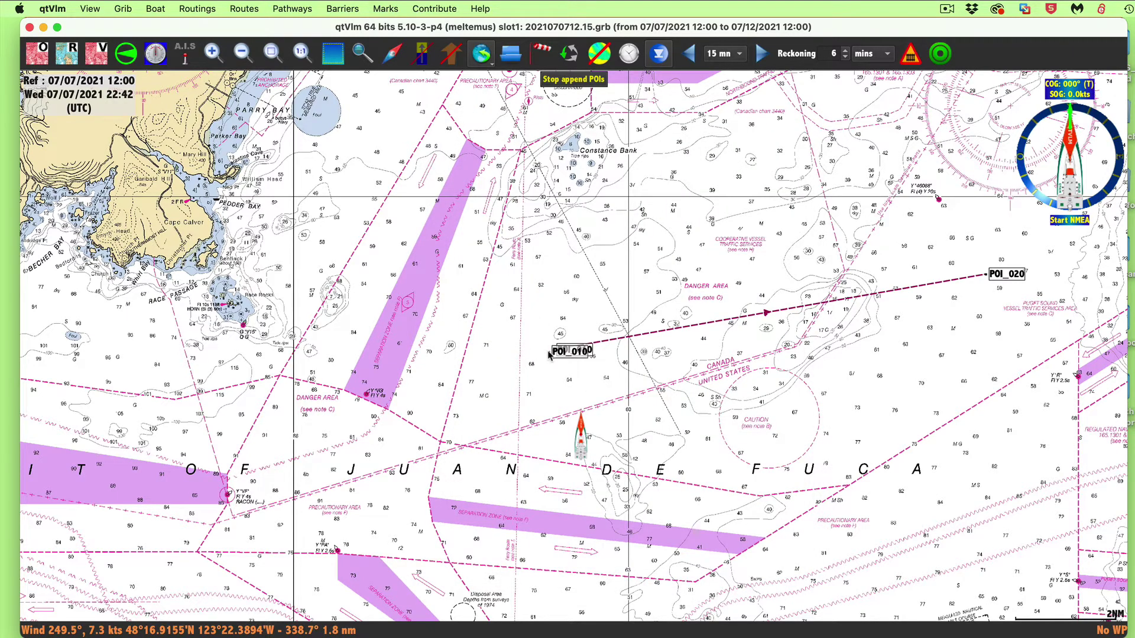
click(525, 284)
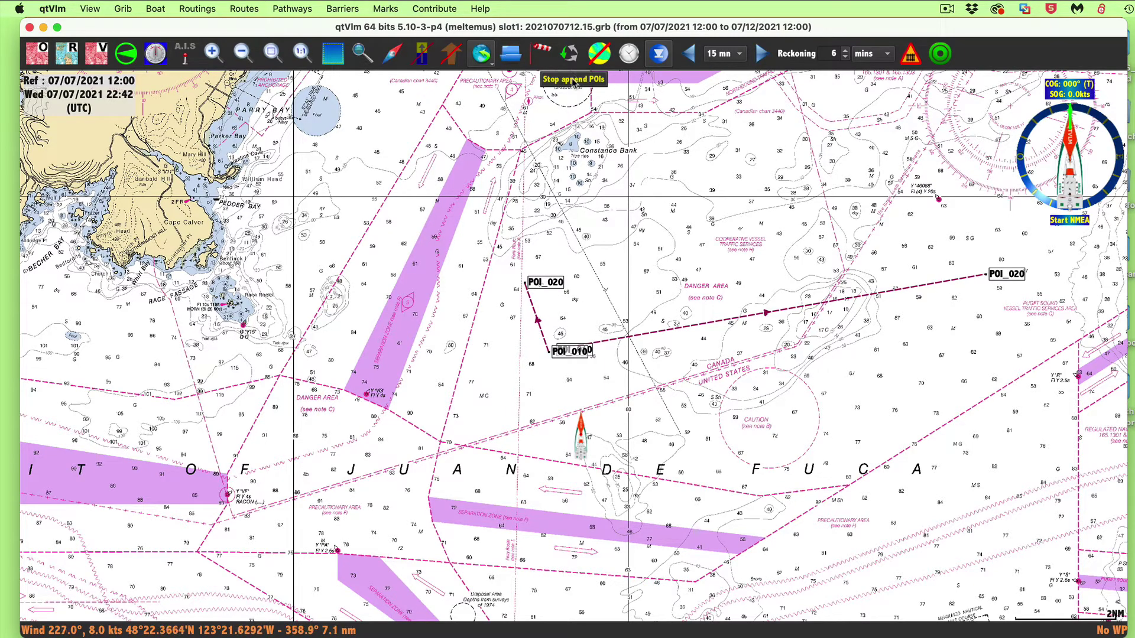
click(574, 79)
Zoom in and shift POI_010 so the BL2 leg bears about 337°, 1.4 nm.
drag(589, 282, 631, 272)
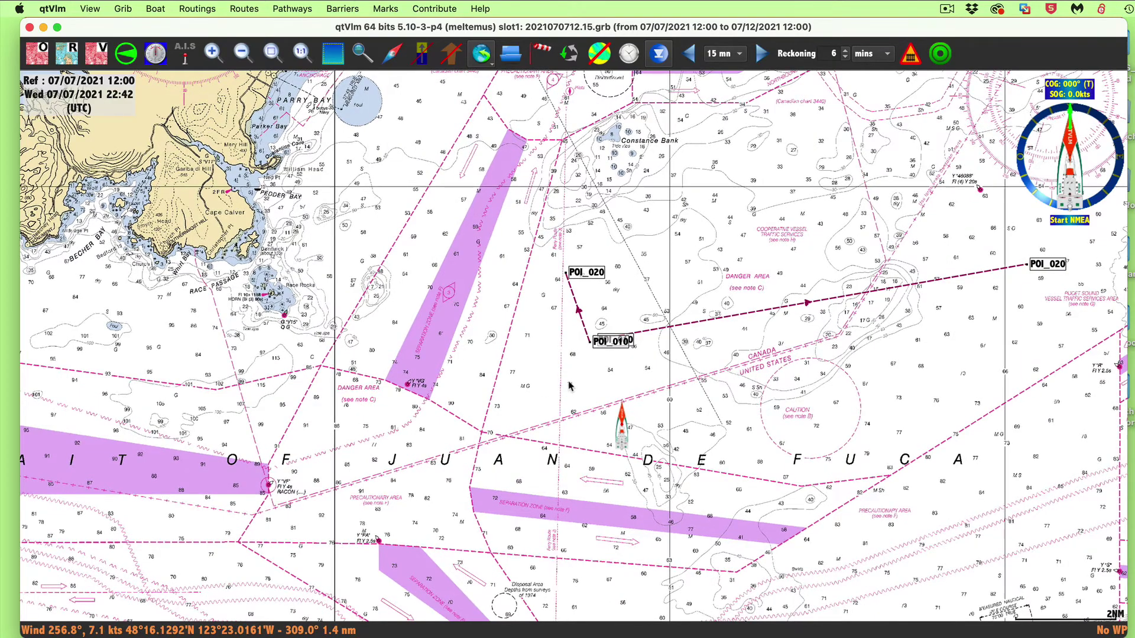
scroll(569, 386, up, 3)
scroll(569, 385, up, 1)
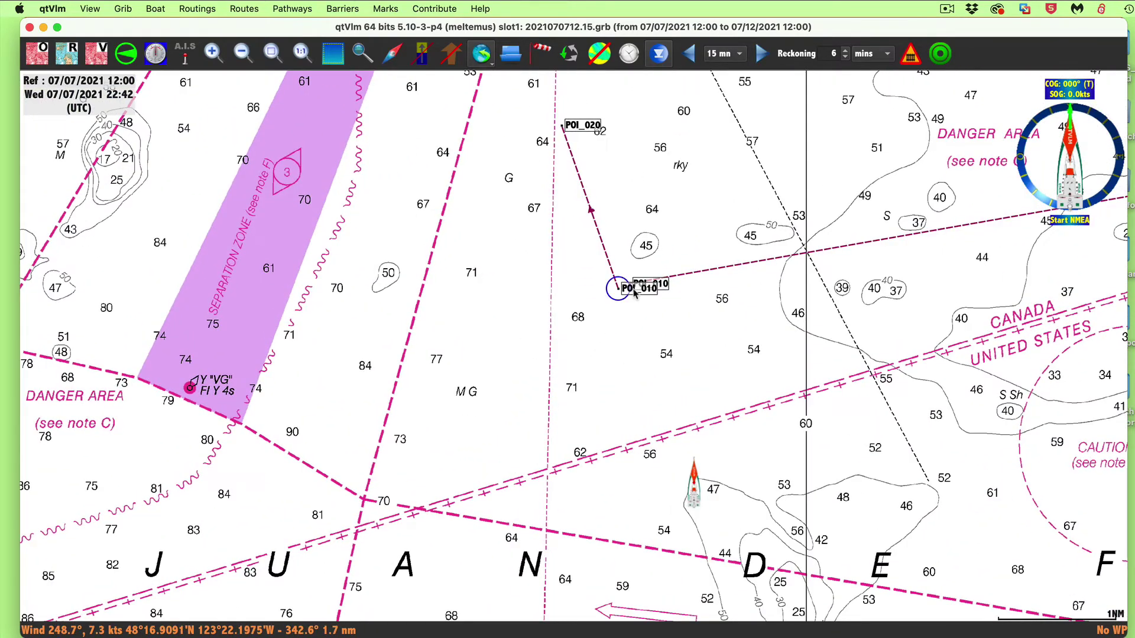
mouse_move(641, 288)
drag(656, 282, 642, 288)
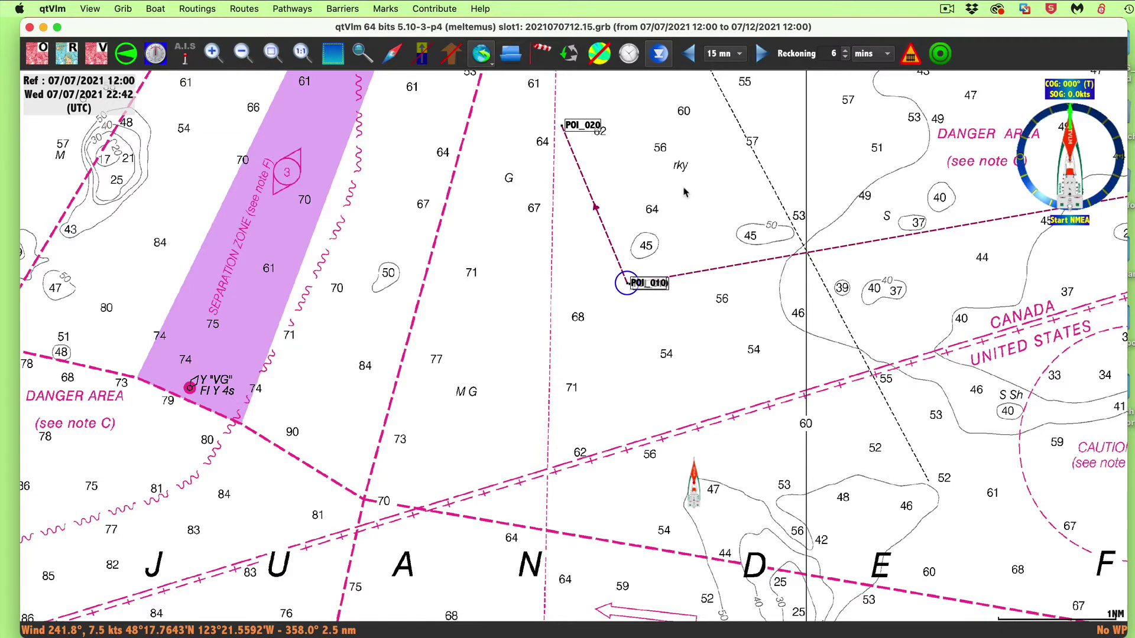
Drag POI_020 farther north of POI_010, aiming for a leg of about 336°.
scroll(695, 250, up, 2)
scroll(696, 249, up, 3)
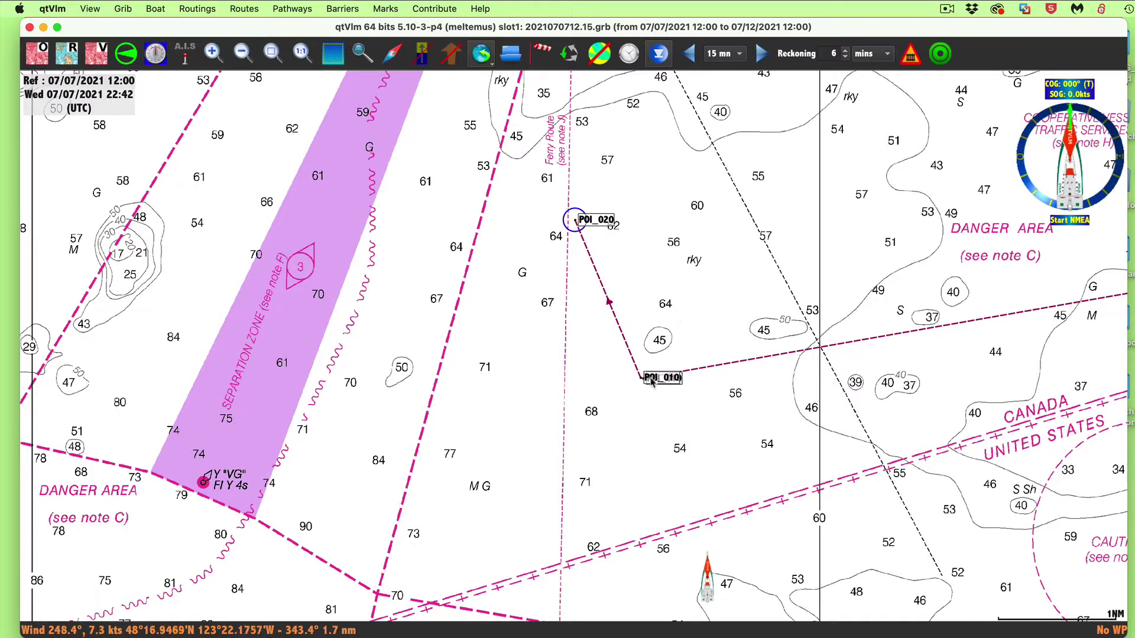
mouse_move(640, 383)
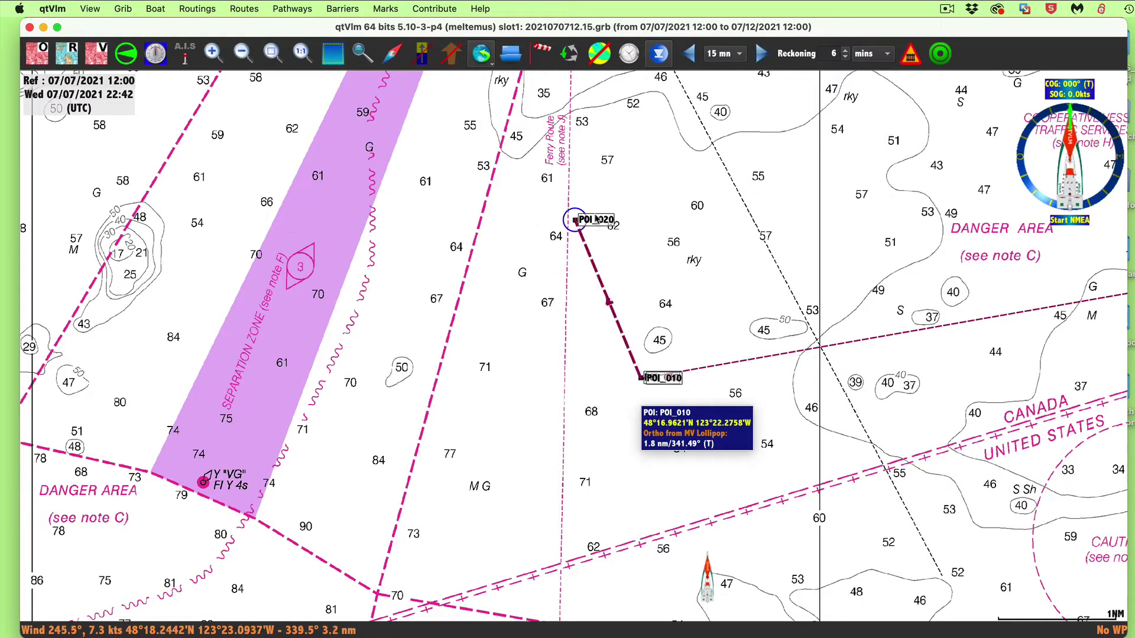
drag(597, 219, 622, 152)
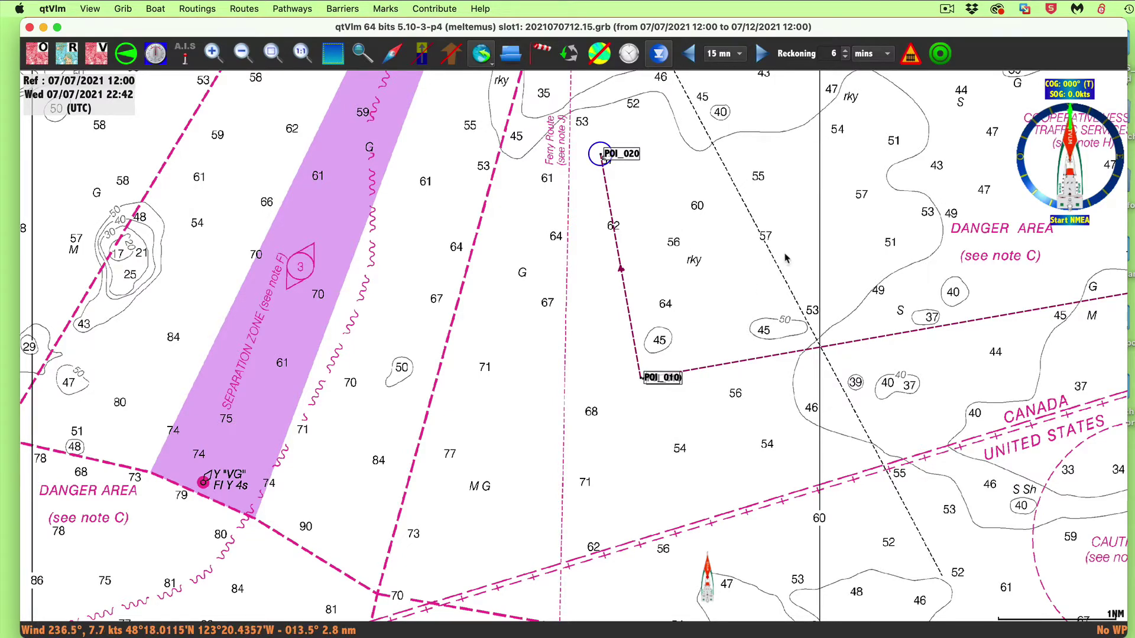
Give the northern POI_020 mark one range circle with a 7 NM radius.
scroll(635, 272, right, 3)
scroll(587, 321, right, 5)
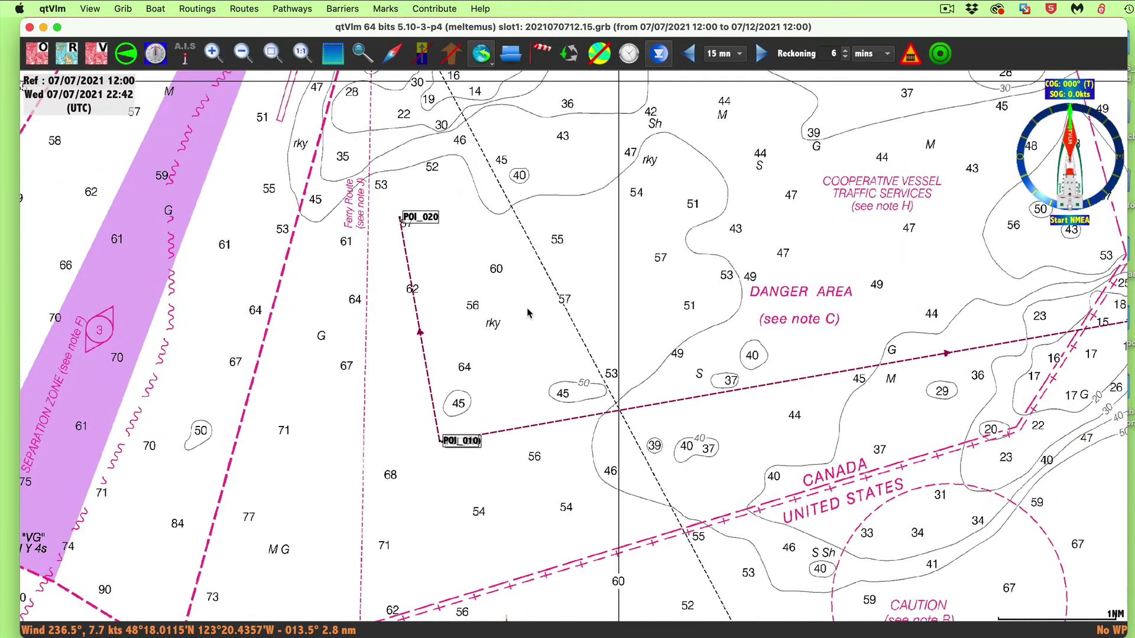
scroll(529, 312, down, 3)
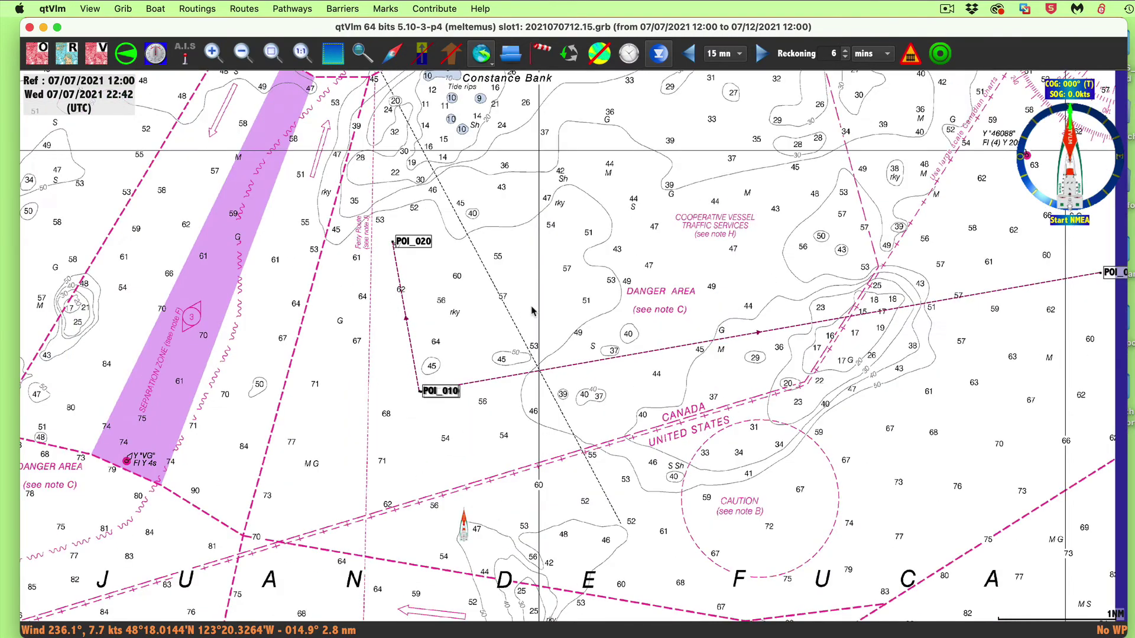
scroll(695, 267, up, 1)
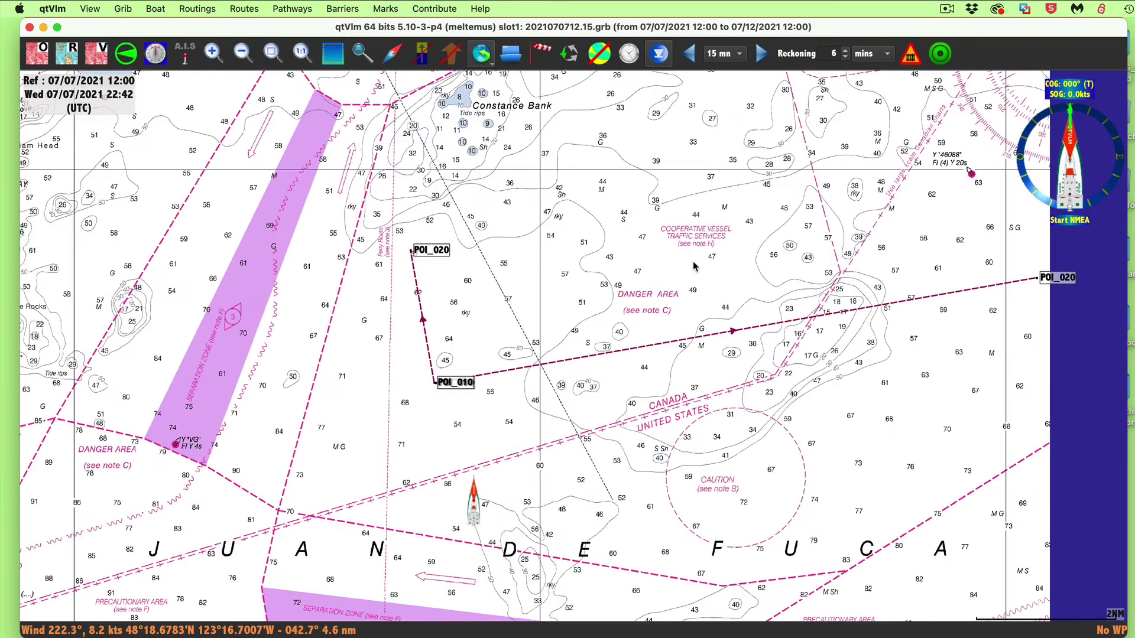
scroll(683, 253, right, 1)
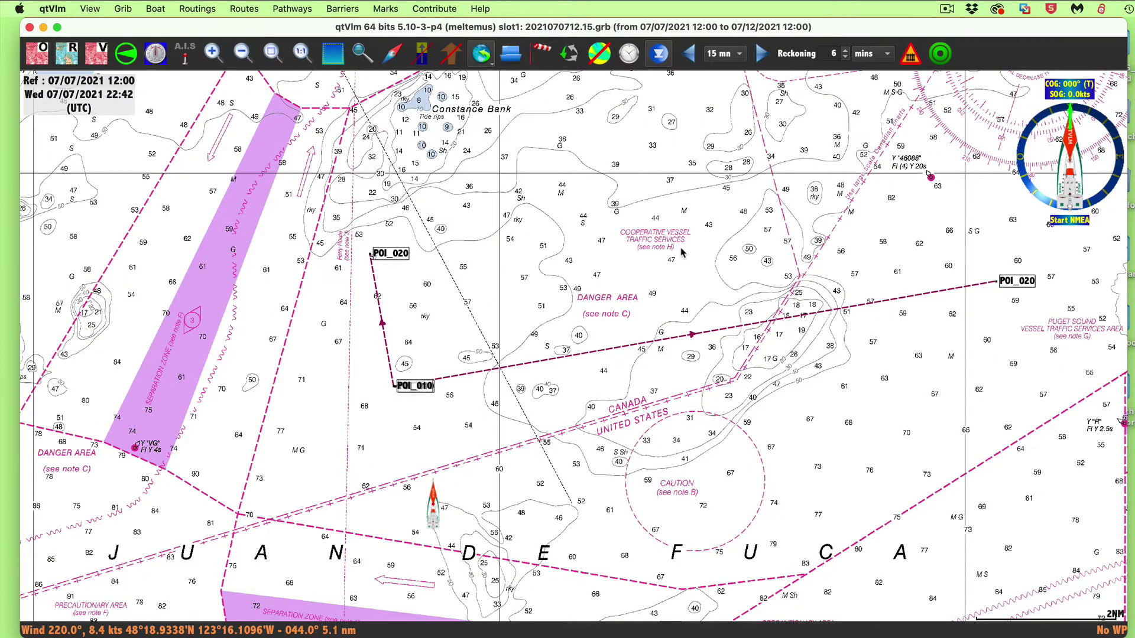
scroll(683, 253, left, 1)
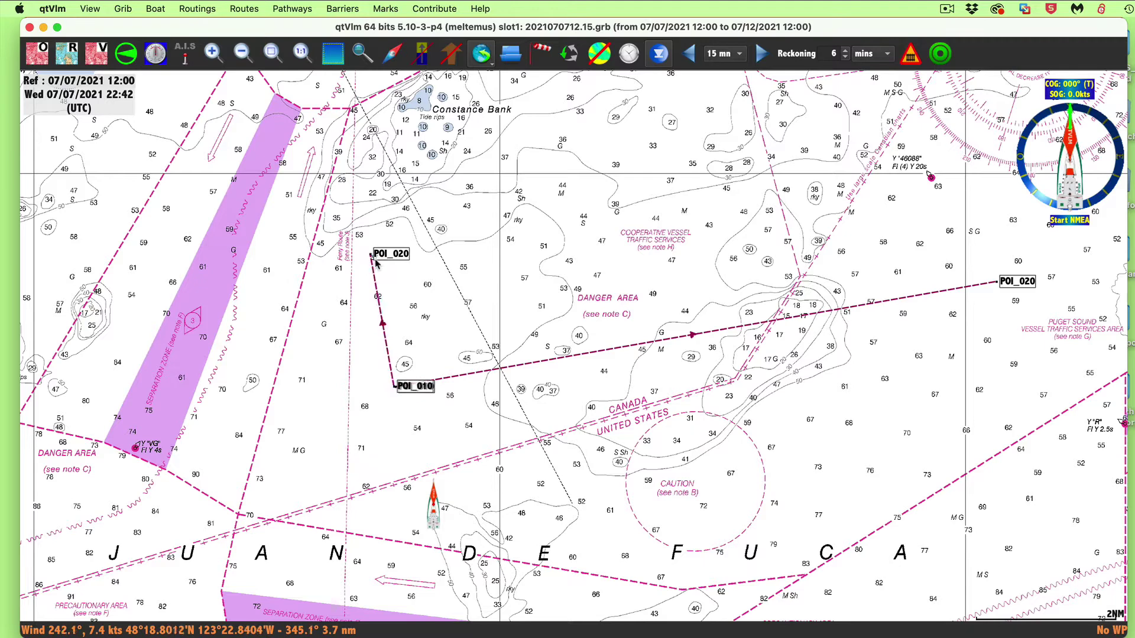
mouse_move(383, 258)
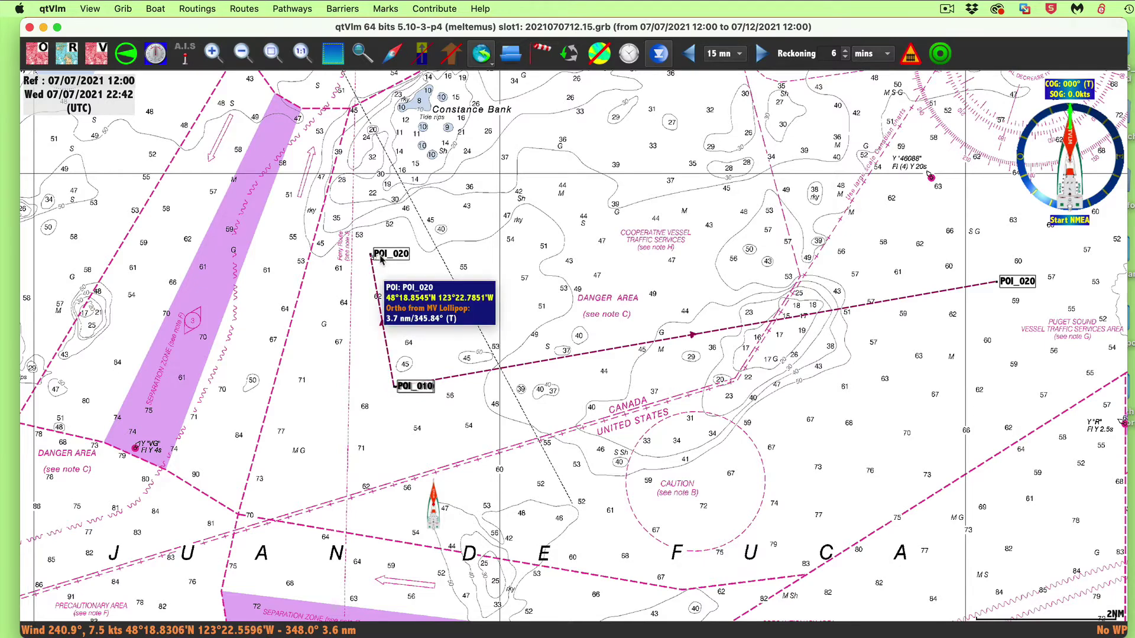
right_click(381, 259)
click(408, 264)
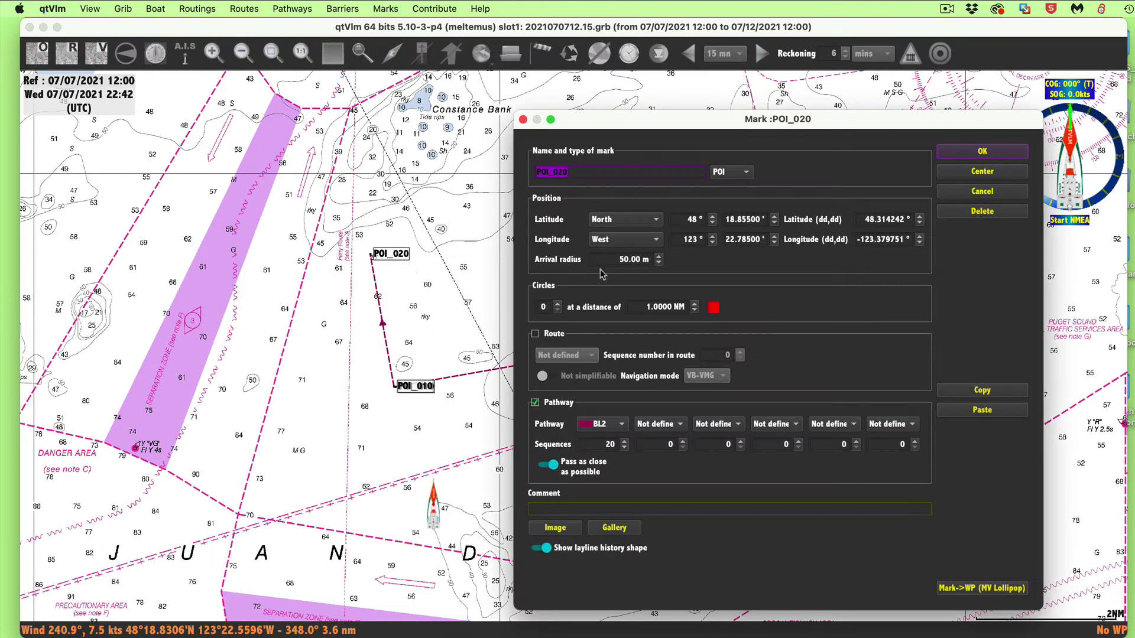
click(557, 304)
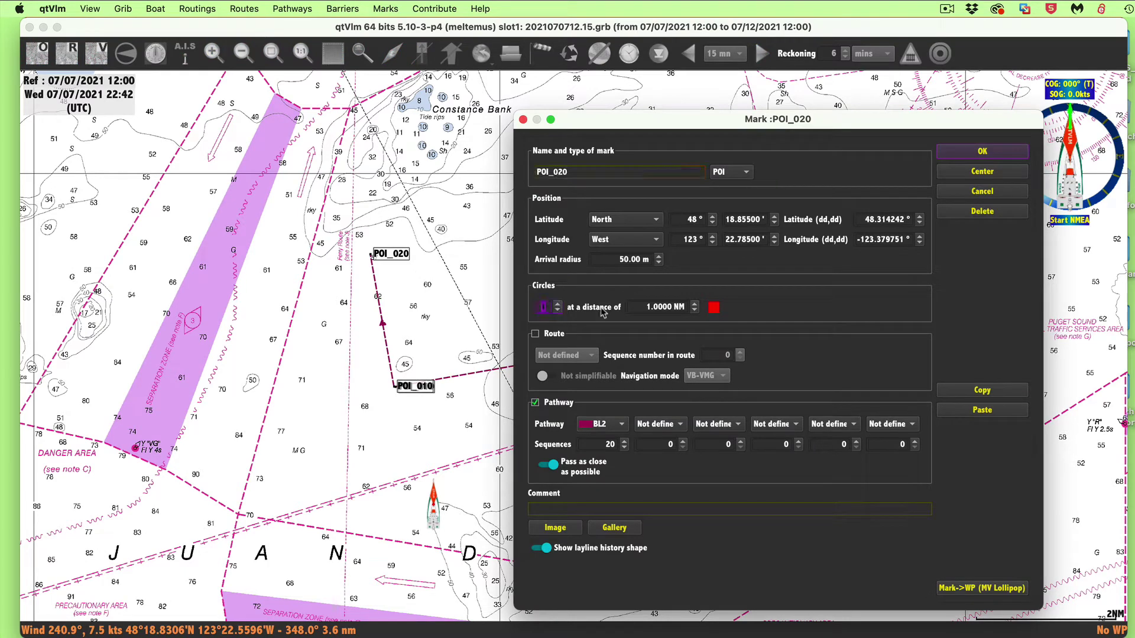
click(650, 305)
text(7)
click(982, 153)
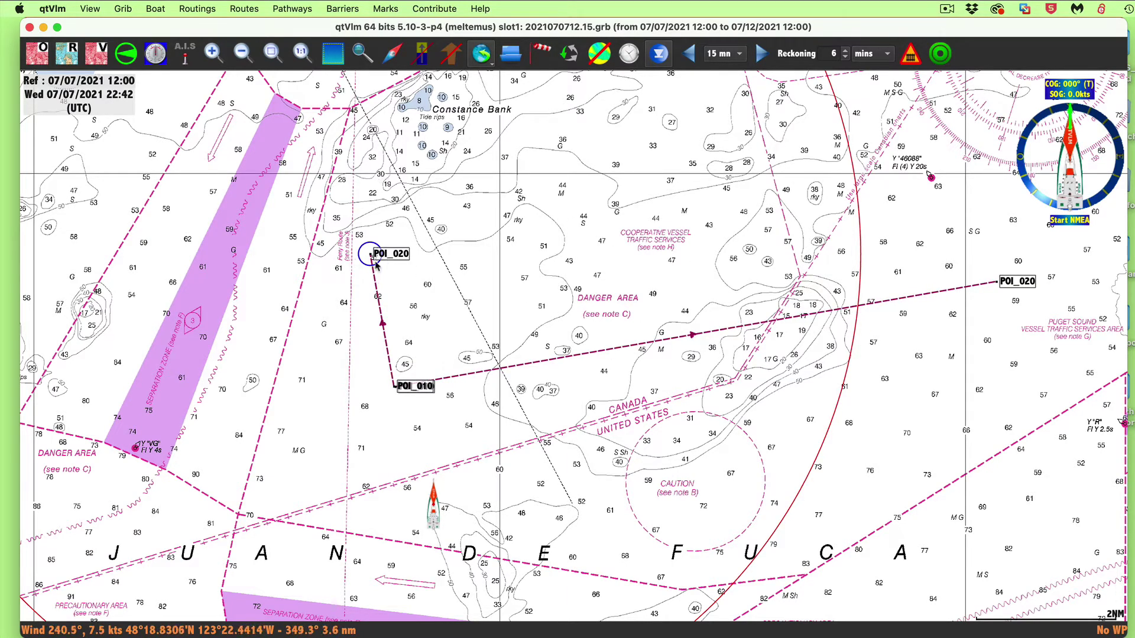
Append POI_030 to pathway BL2 on the 7 NM circle east of POI_020.
right_click(377, 293)
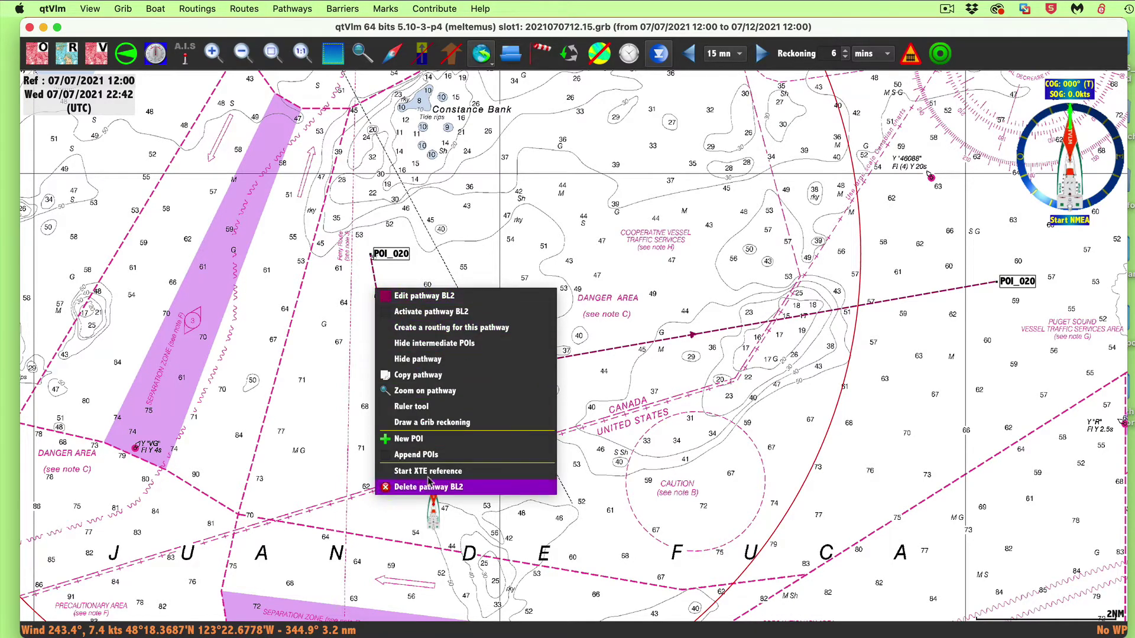
click(416, 454)
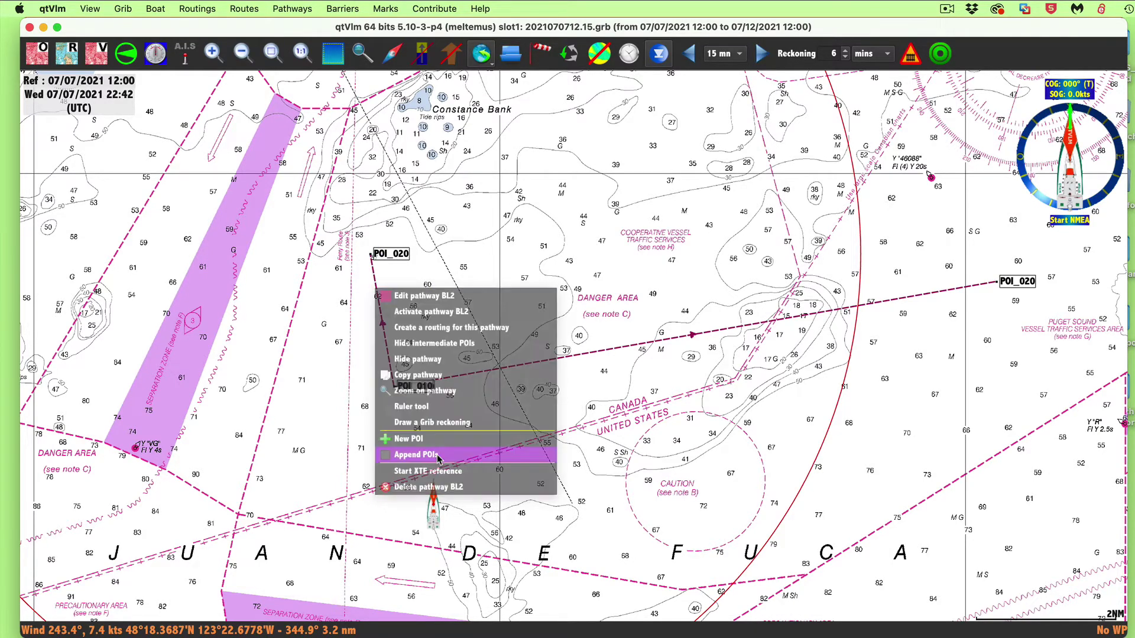
click(806, 288)
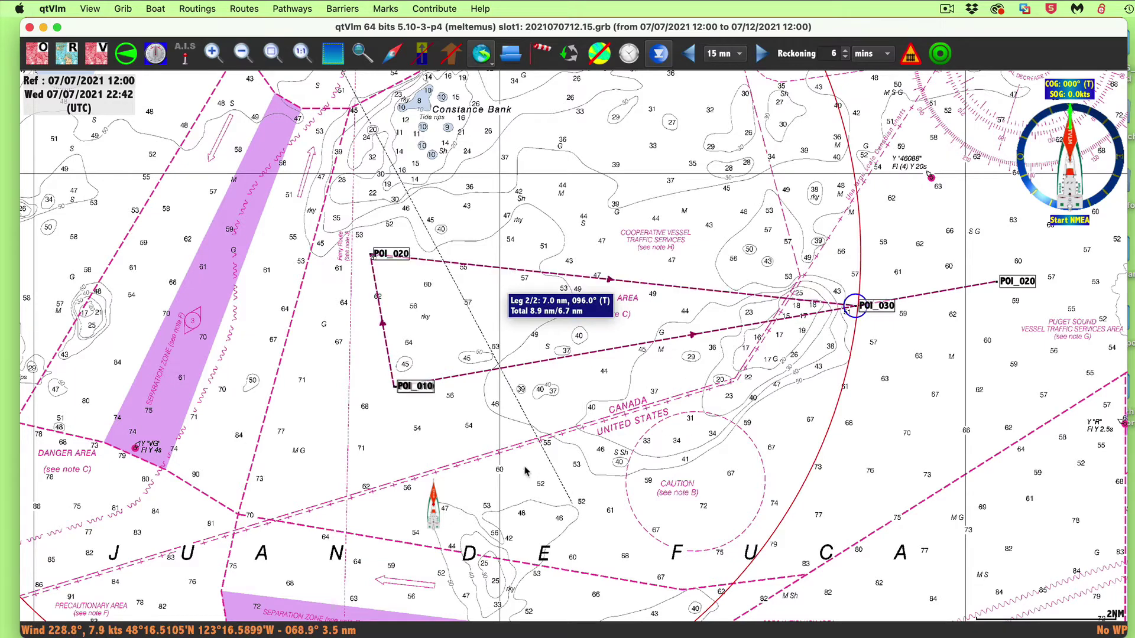
right_click(400, 403)
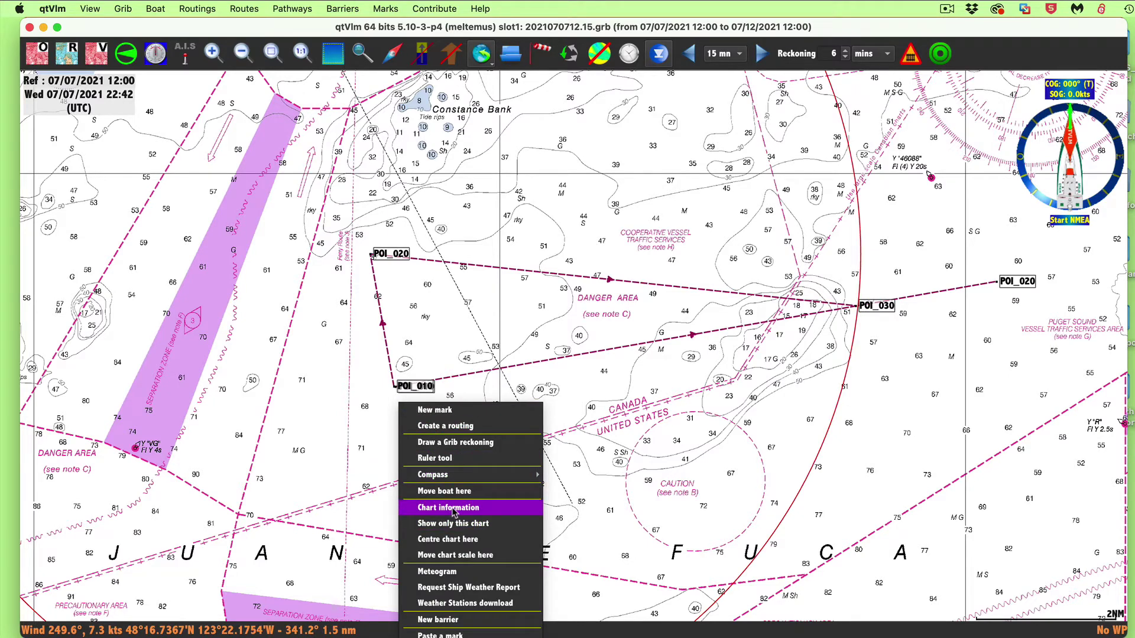
click(435, 459)
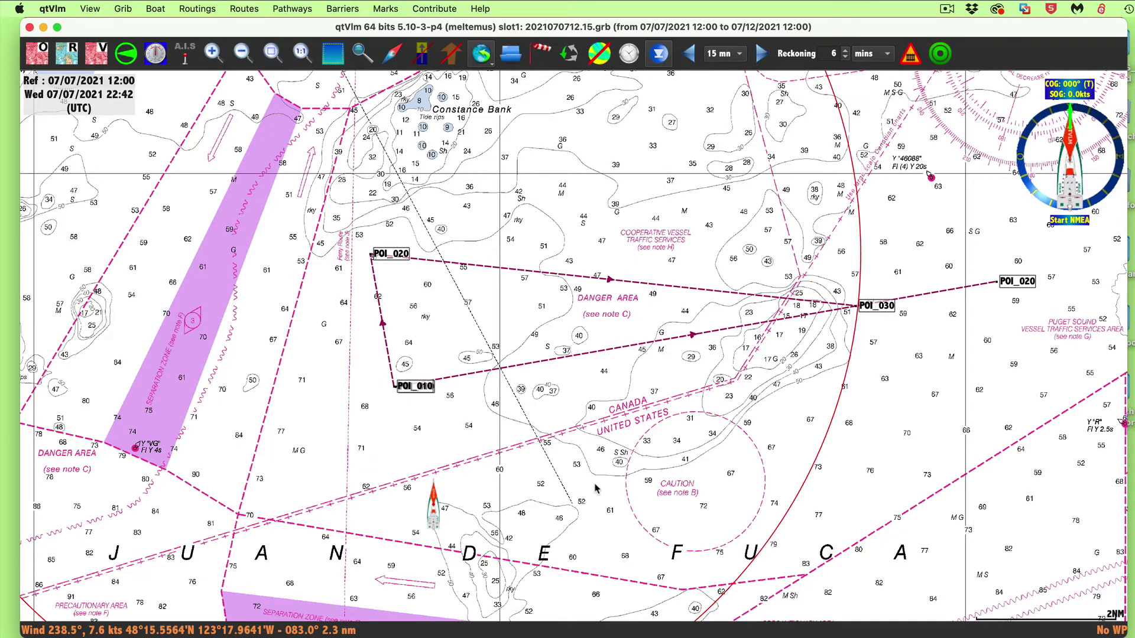
Zoom out, box-select the route and delete all marks, pathways and the 7 NM circle.
scroll(595, 488, down, 3)
scroll(598, 487, down, 1)
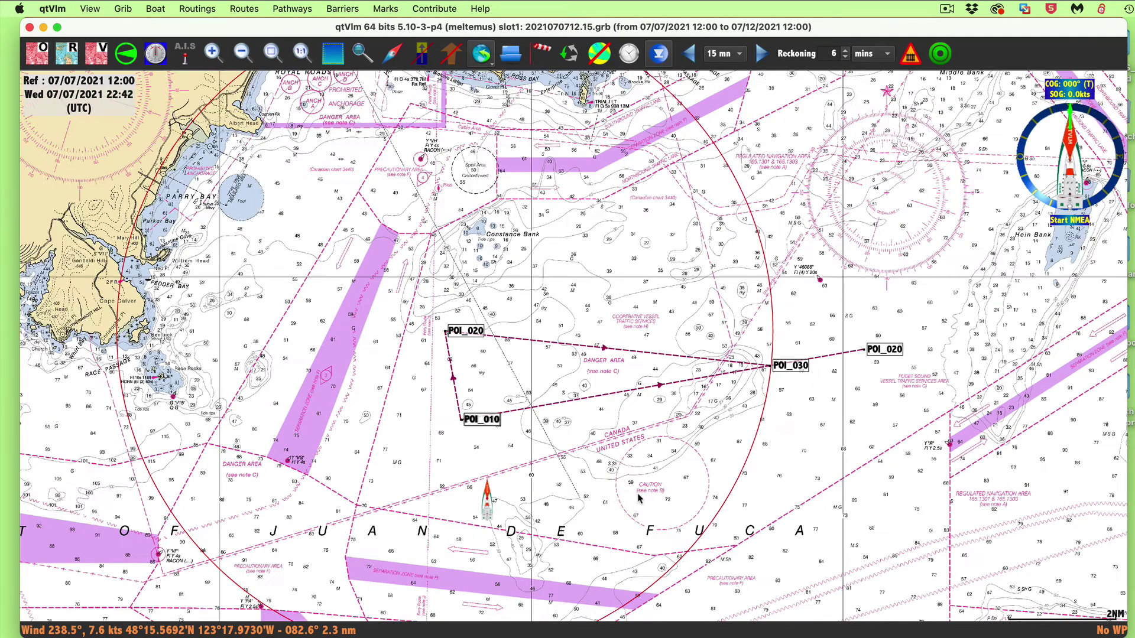
scroll(671, 469, down, 2)
scroll(671, 469, left, 2)
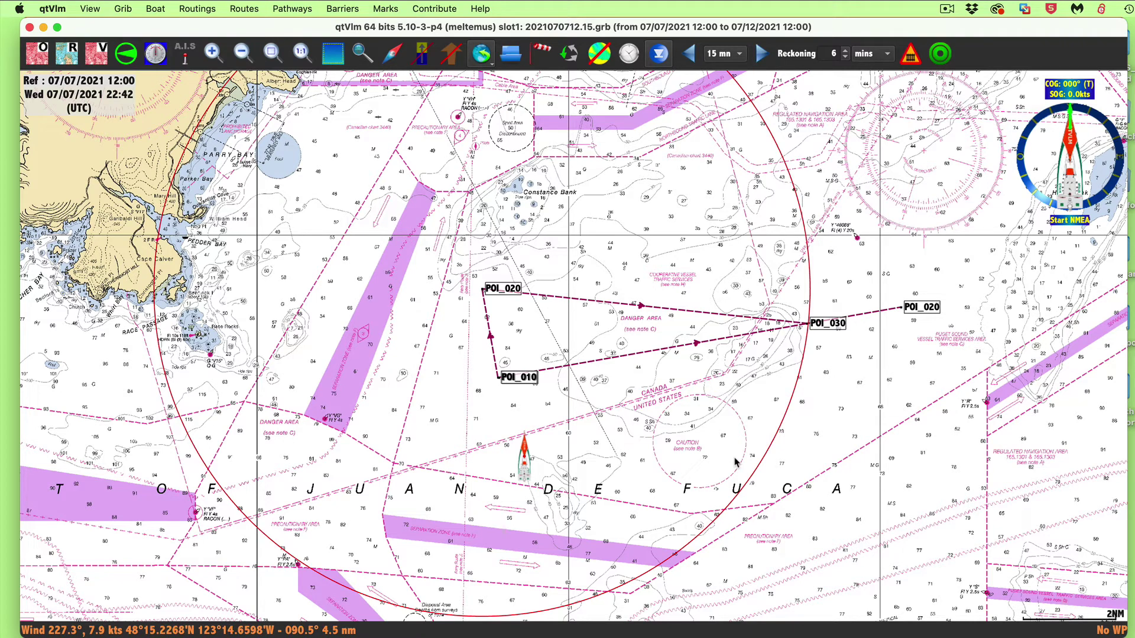
drag(428, 248, 982, 423)
right_click(754, 373)
click(810, 393)
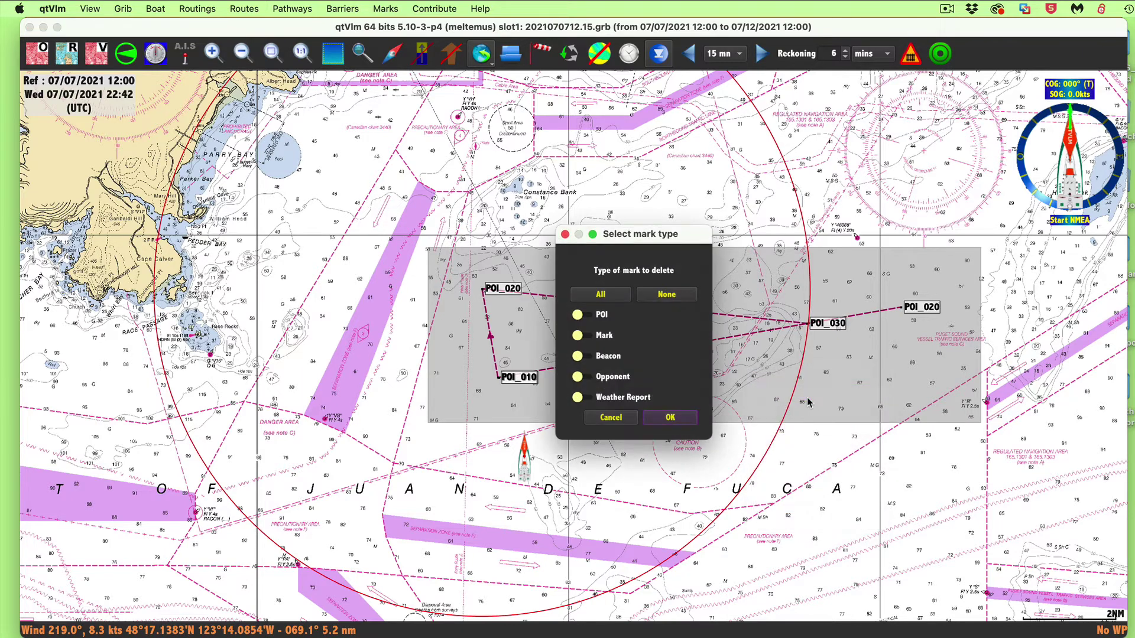
click(679, 419)
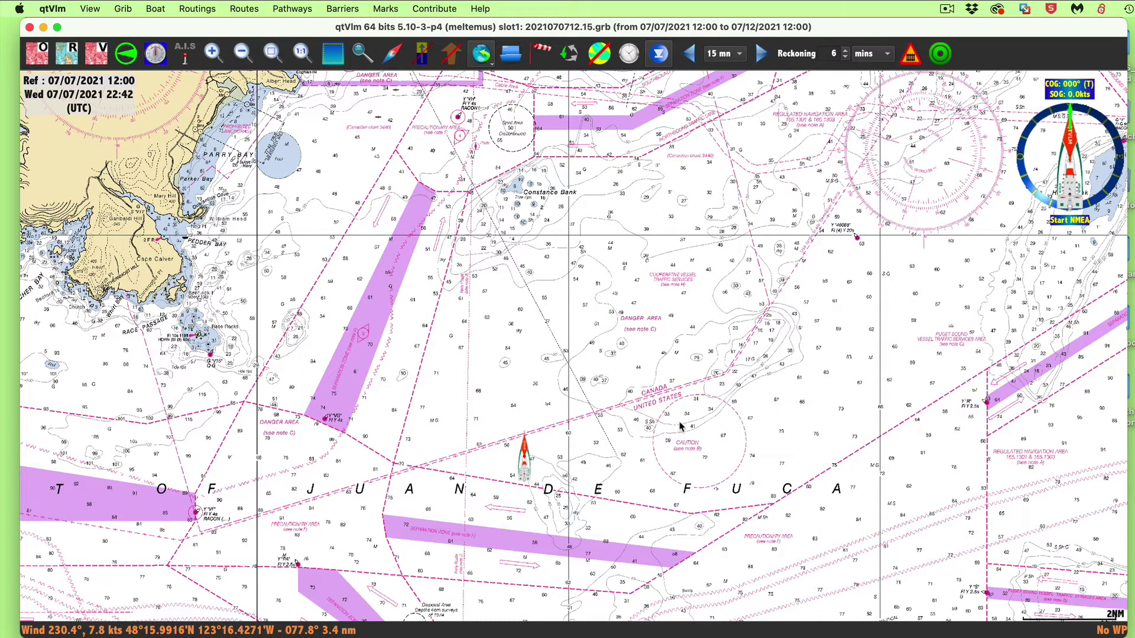
Stretch a ruler from the boat to read heading 080.0° at 10.28 NM.
drag(680, 425, 607, 324)
mouse_move(485, 364)
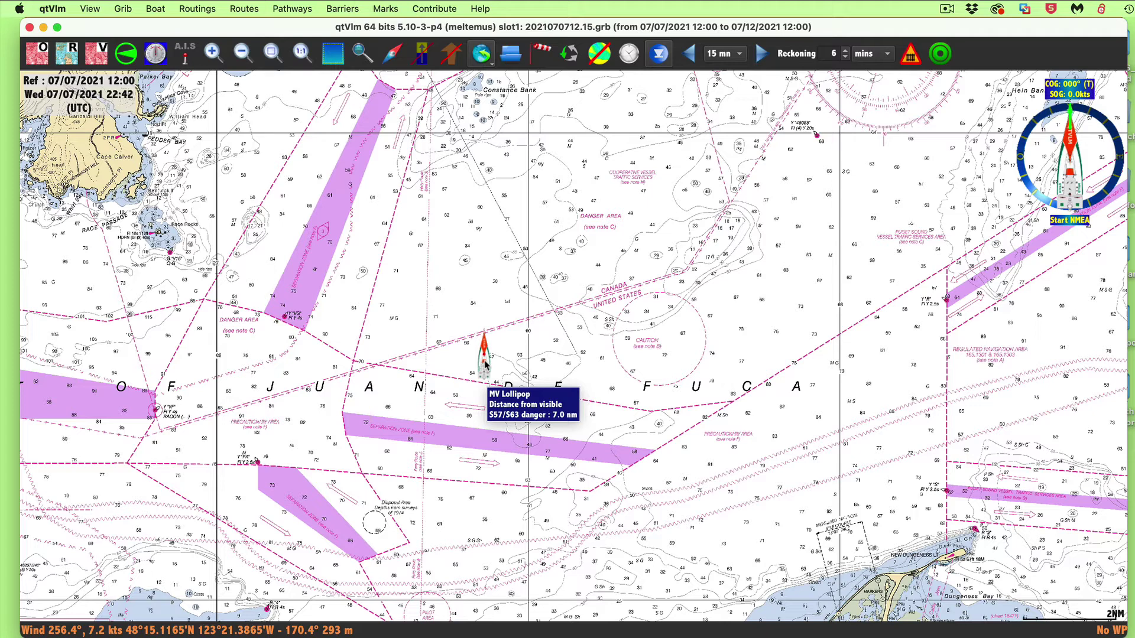
right_click(484, 364)
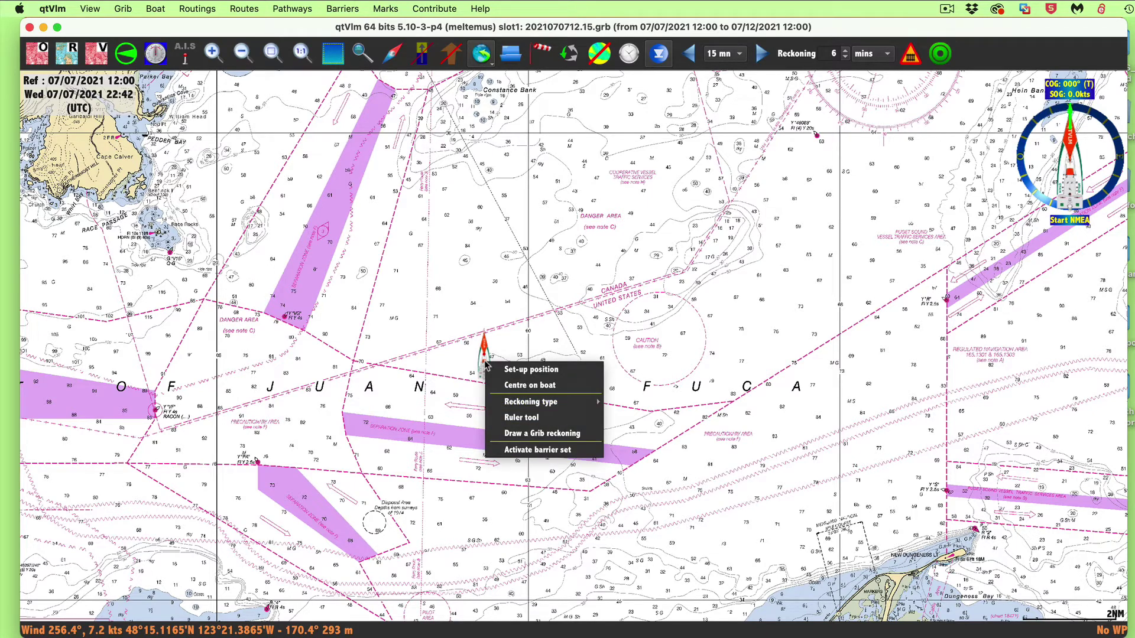
click(521, 417)
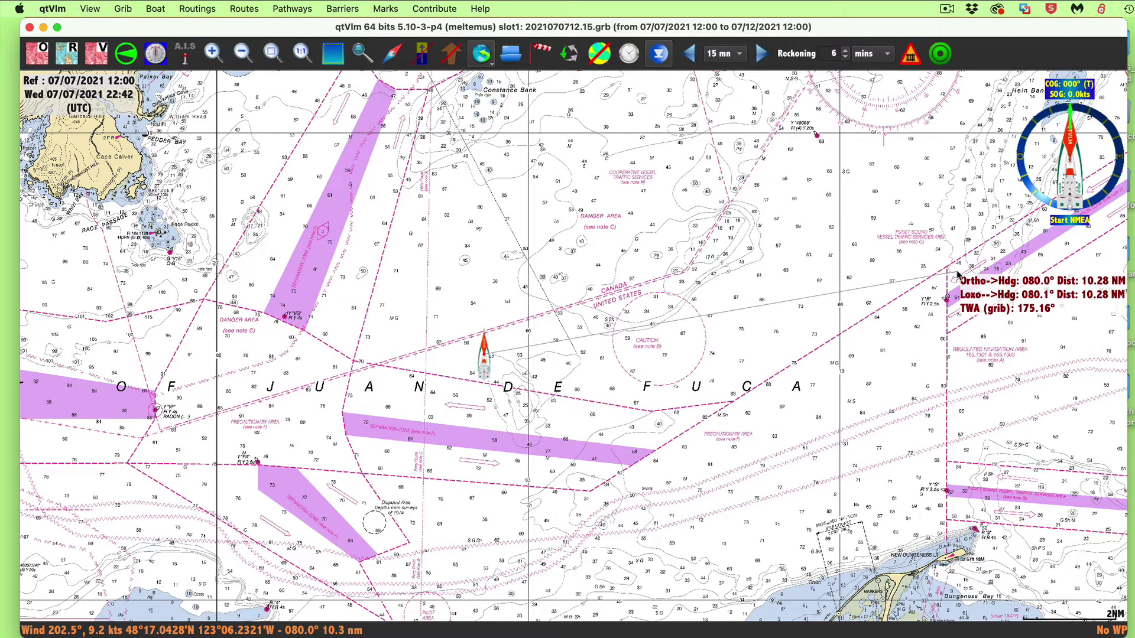
Create a mark named 'to 080' at the end of the 080° ruler line.
right_click(958, 275)
click(1000, 283)
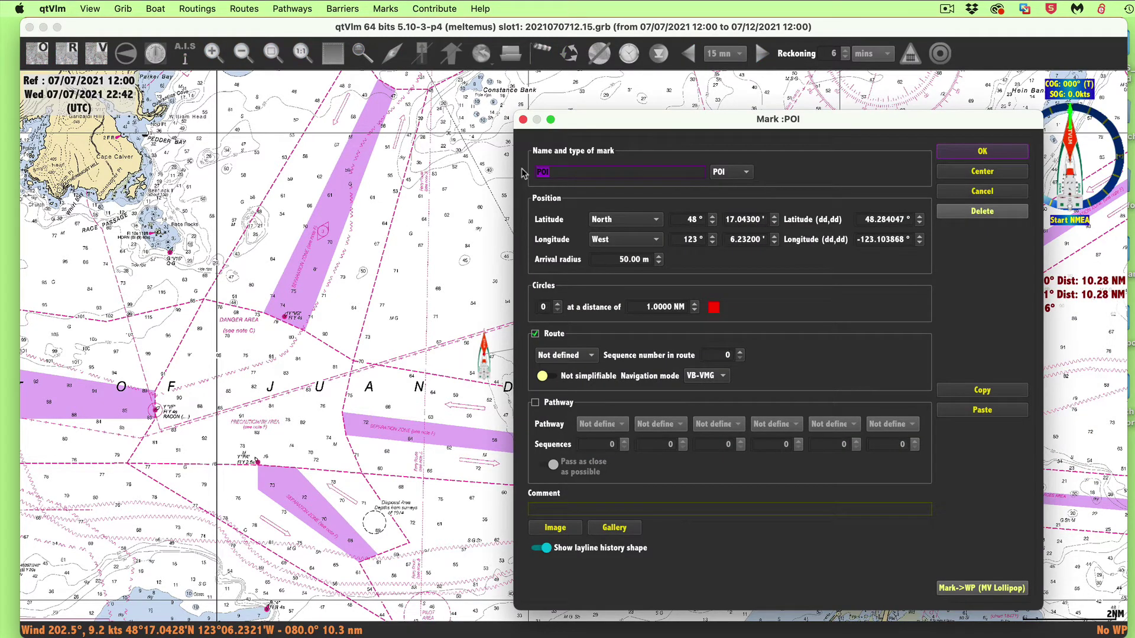
text(to 080)
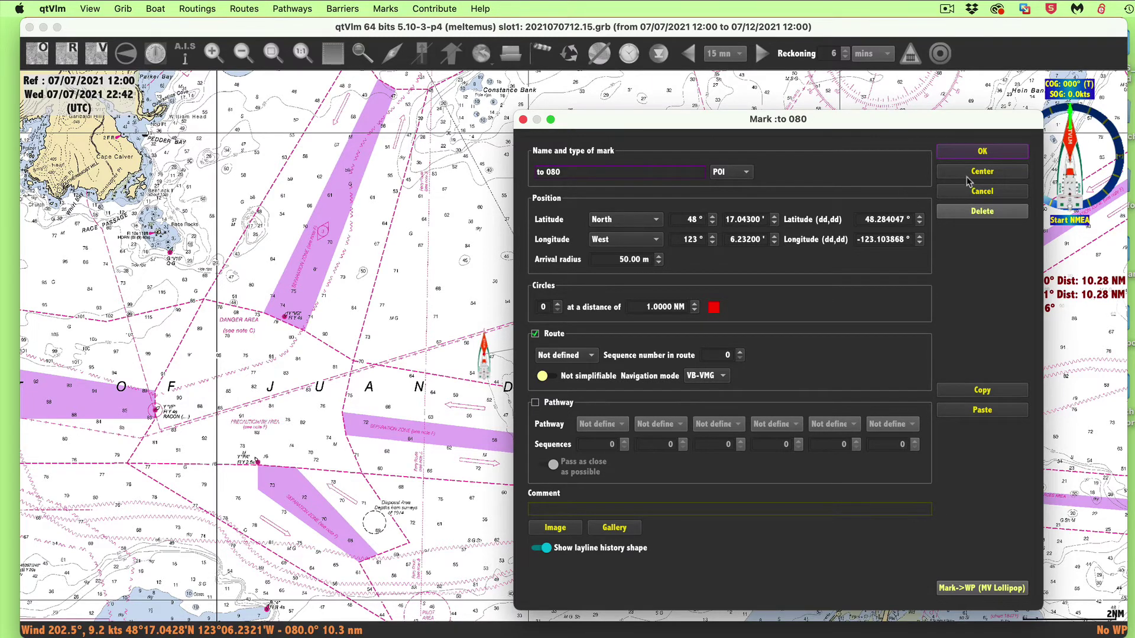
click(983, 152)
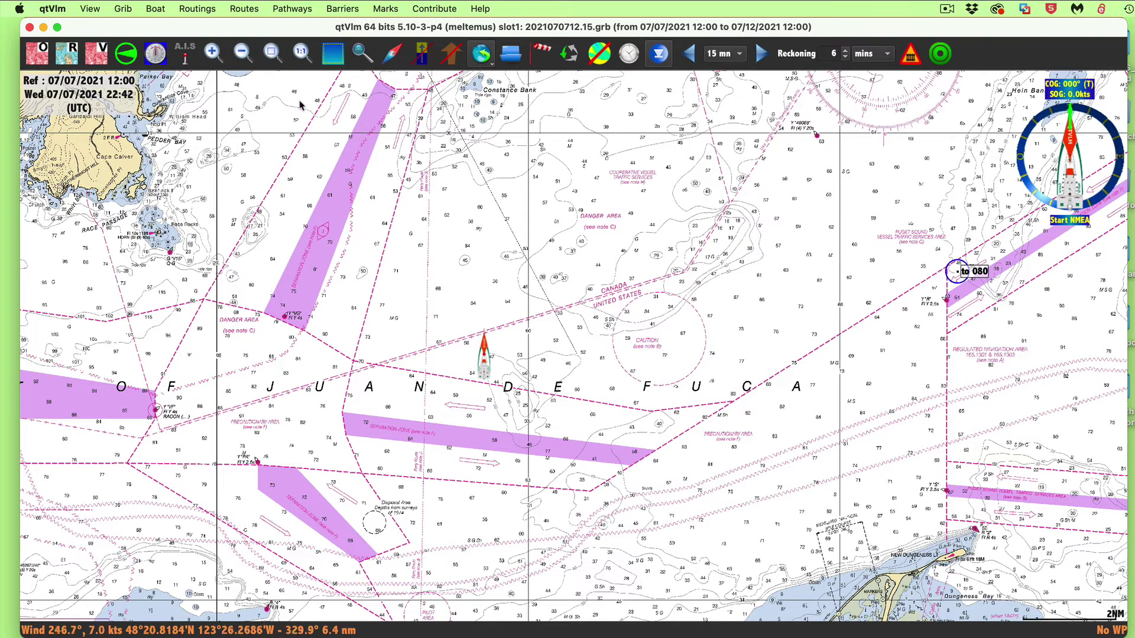
Force a 1.90 kts current setting 350° in the grib corrections.
click(548, 52)
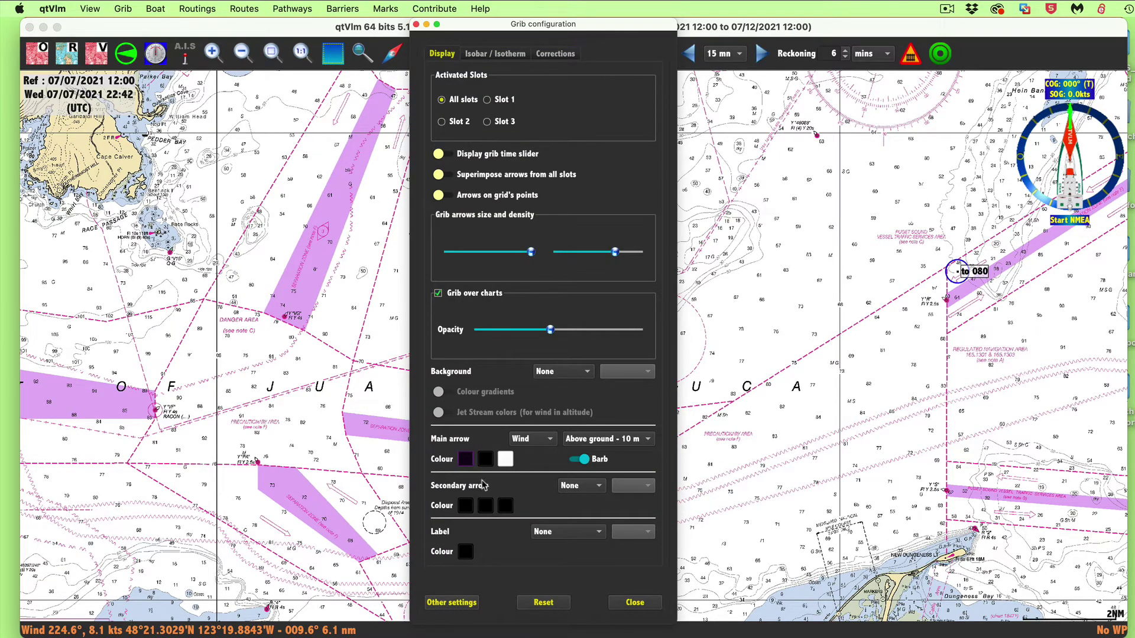
click(558, 54)
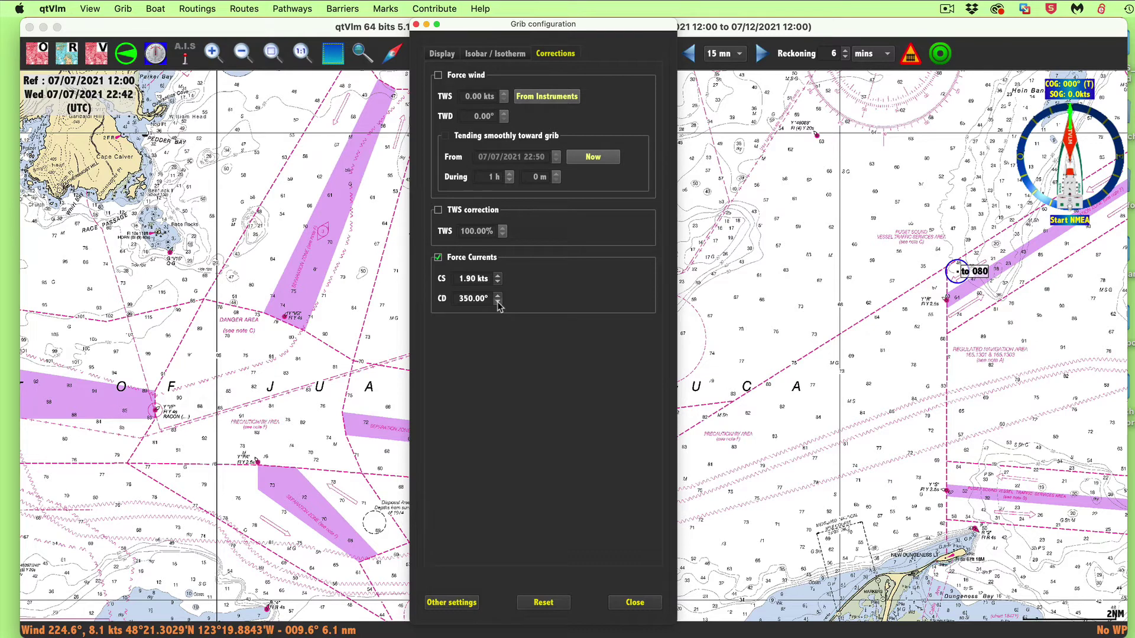
click(640, 603)
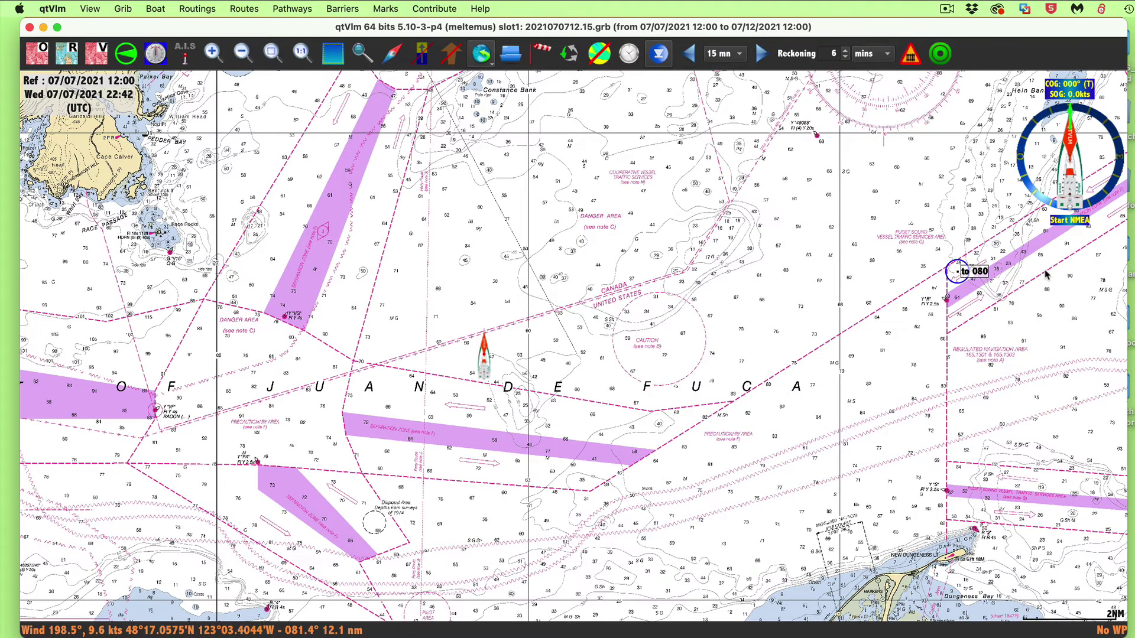
Create a new route from the boat with ortho navigation, intermediate POIs shown and wind arrows off.
scroll(263, 216, up, 1)
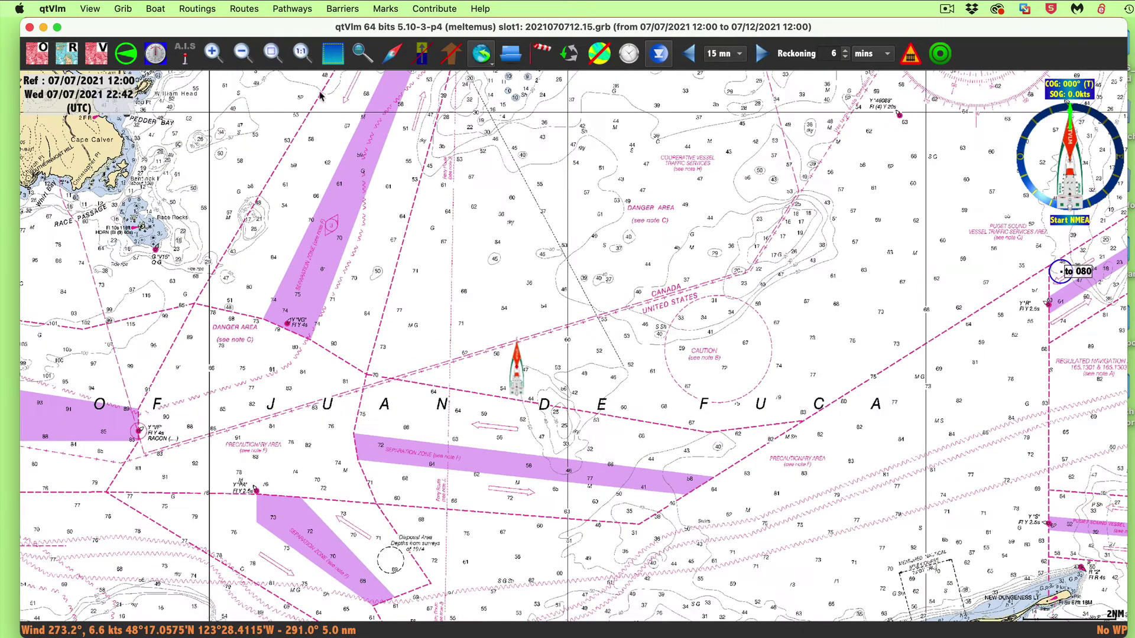
click(239, 10)
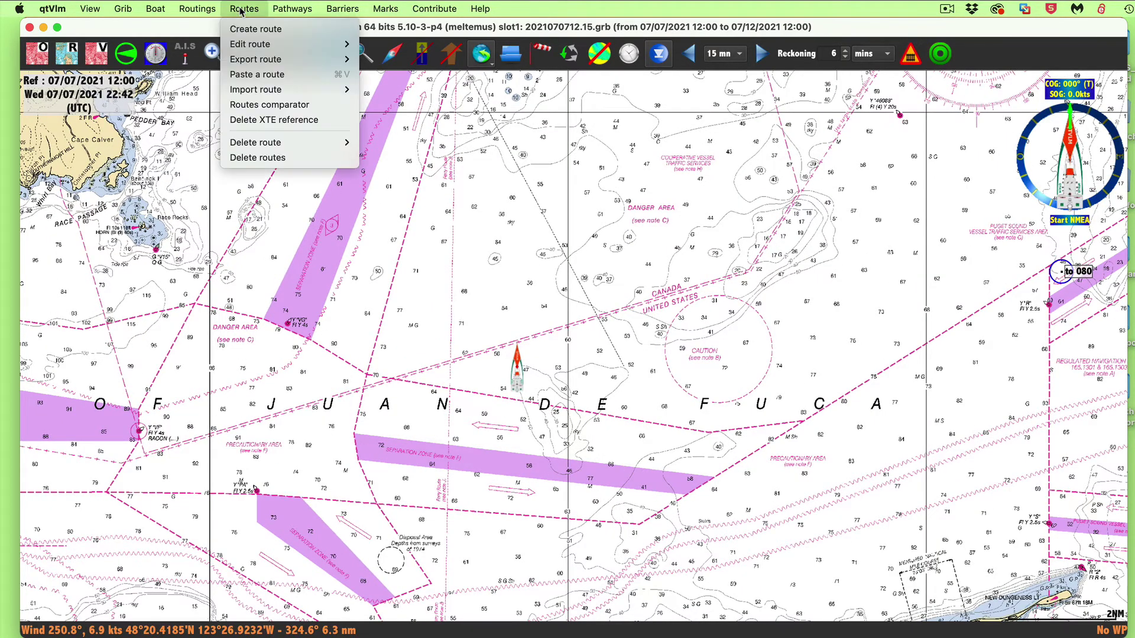
click(264, 29)
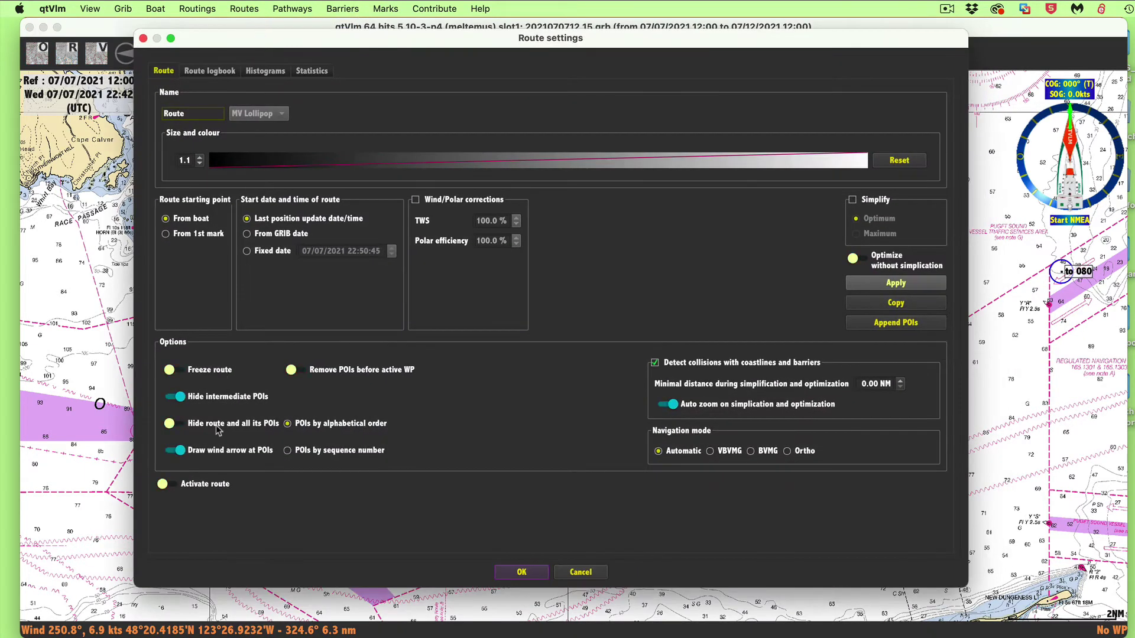
click(199, 396)
click(209, 453)
click(794, 455)
click(525, 572)
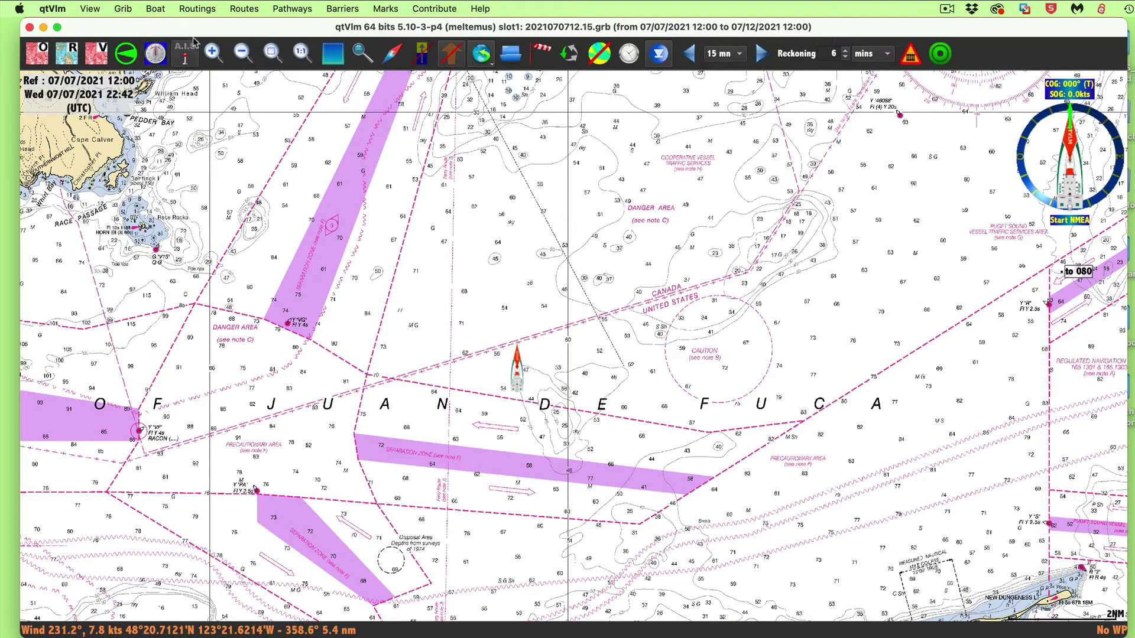
Append a new waypoint east of the boat to the route named Route.
click(242, 9)
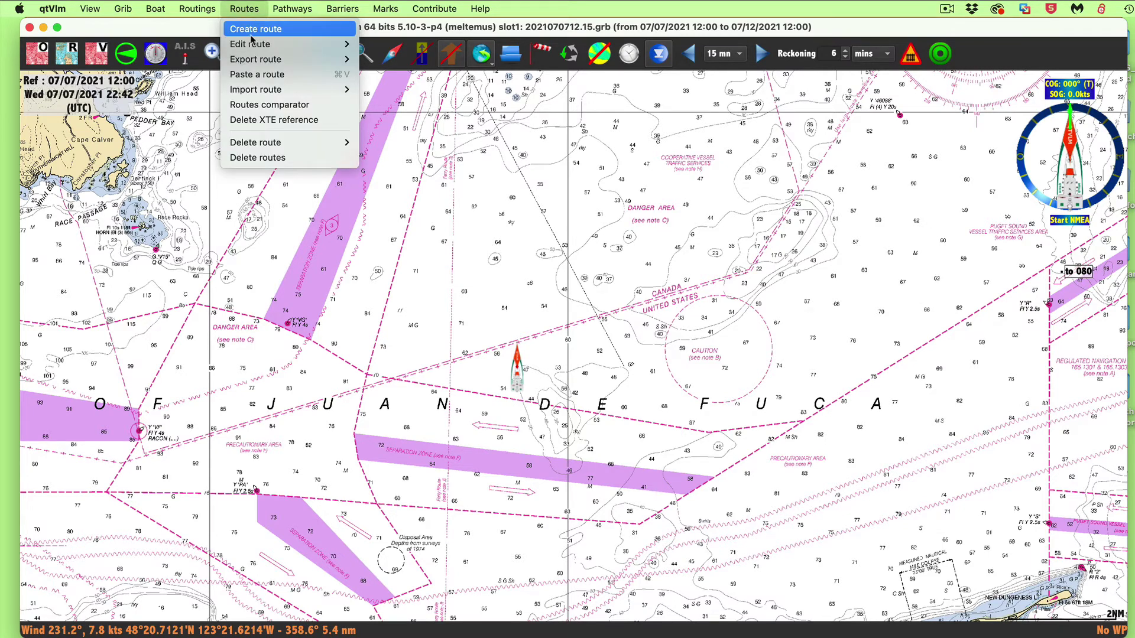
mouse_move(254, 48)
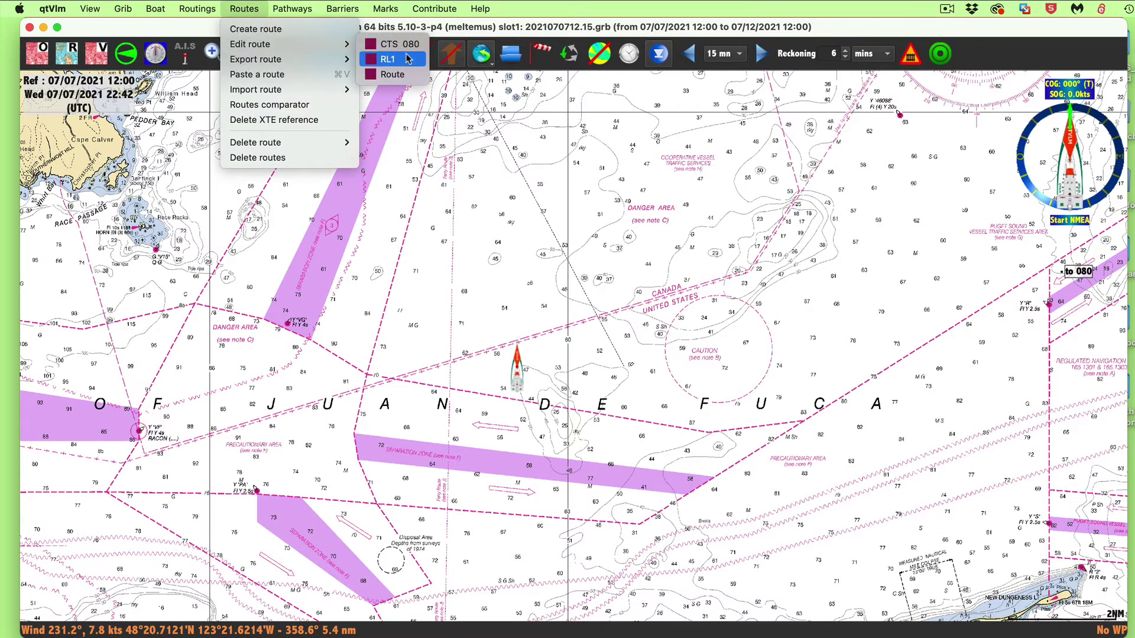
click(395, 76)
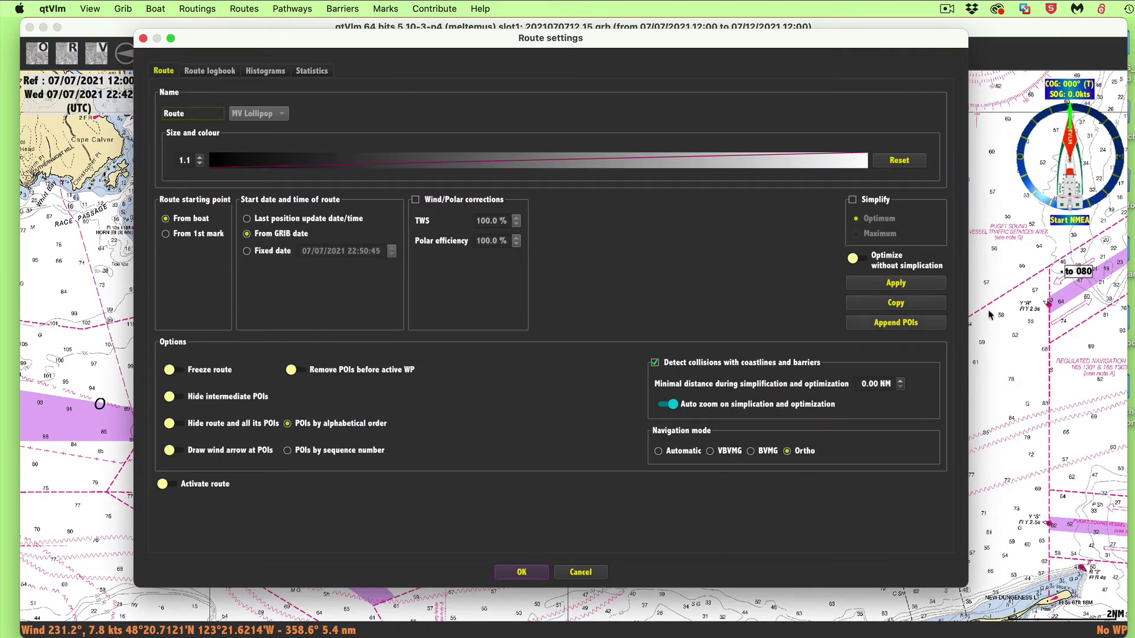
click(899, 323)
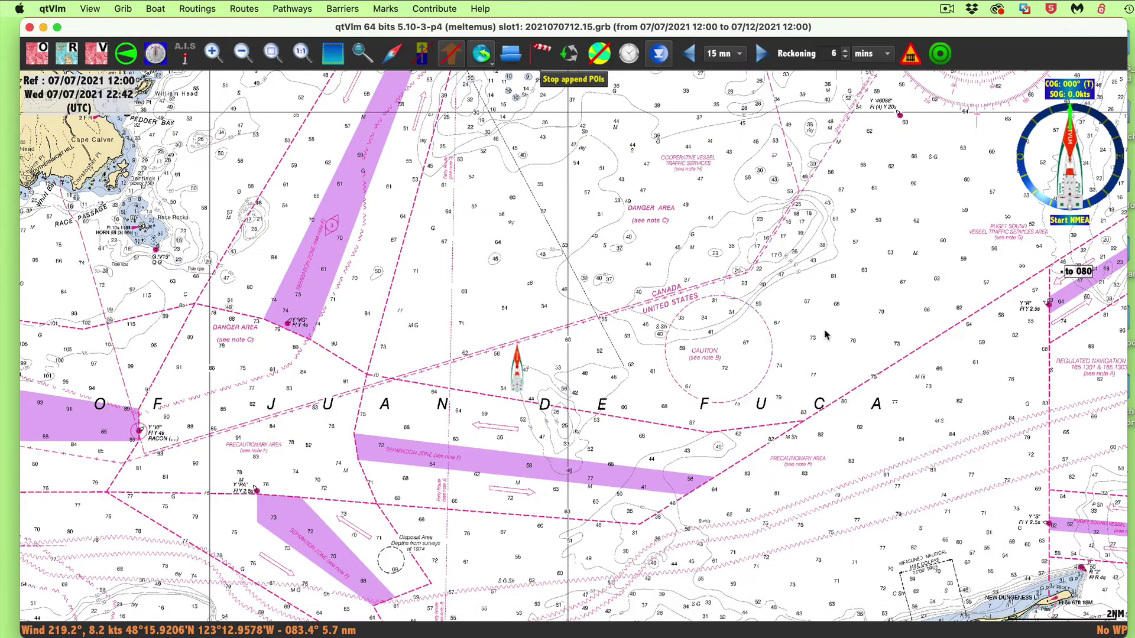
click(983, 285)
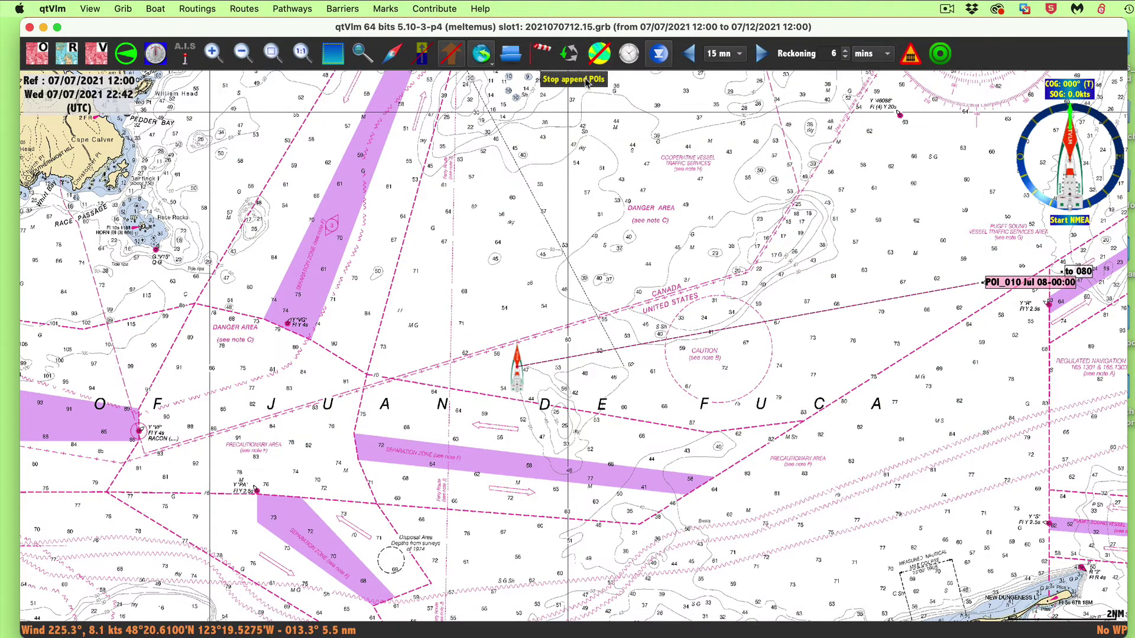
Move waypoint POI_010 onto the 'to 080' mark, giving an arrival of 10 Jul 08-00:30.
drag(723, 26, 569, 23)
drag(796, 396, 664, 408)
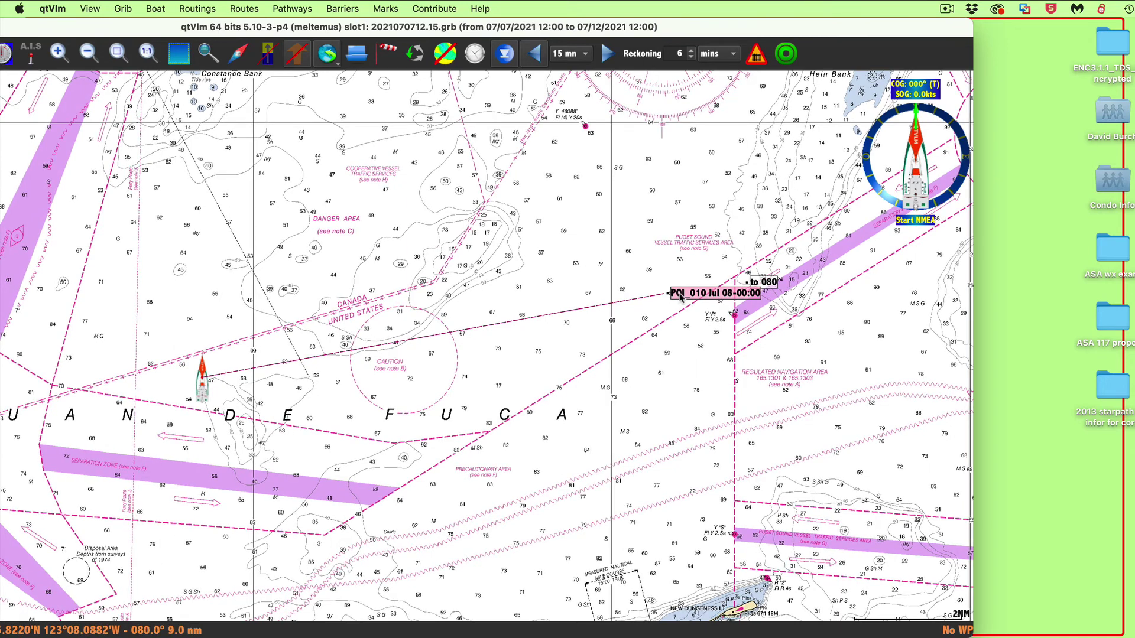
mouse_move(679, 297)
mouse_down()
mouse_move(840, 284)
mouse_move(859, 271)
mouse_up()
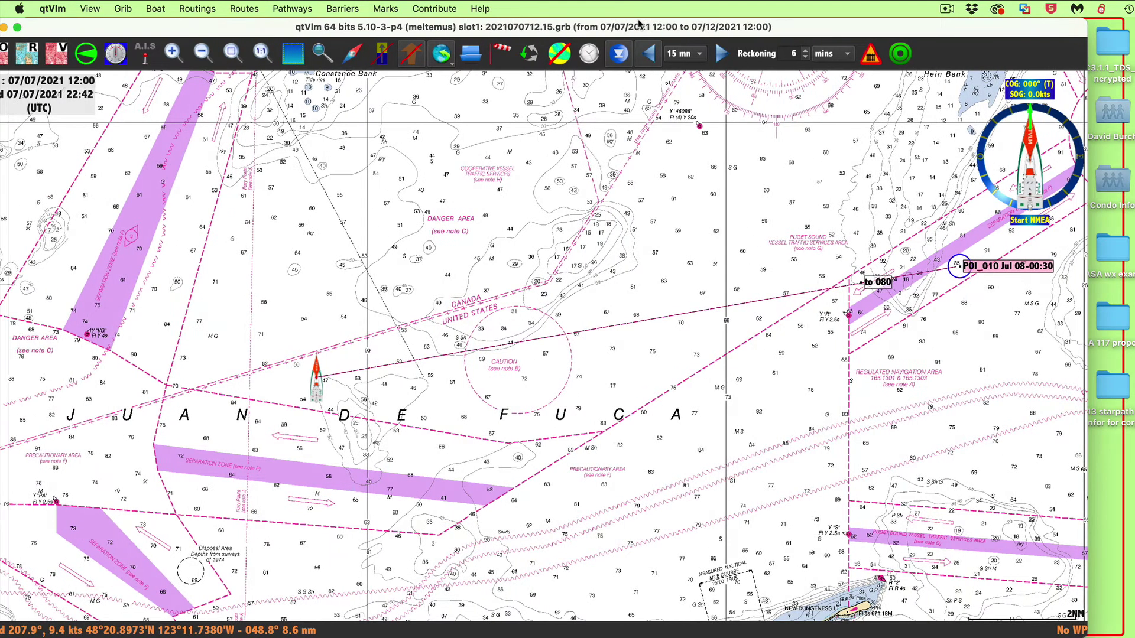
drag(524, 27, 638, 23)
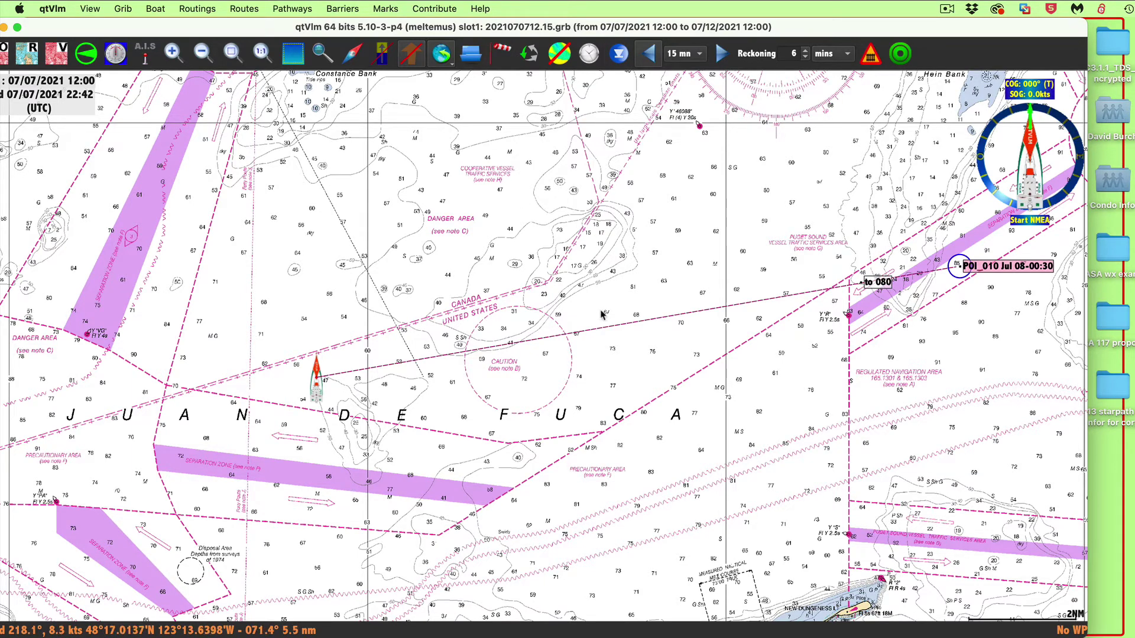
mouse_move(622, 329)
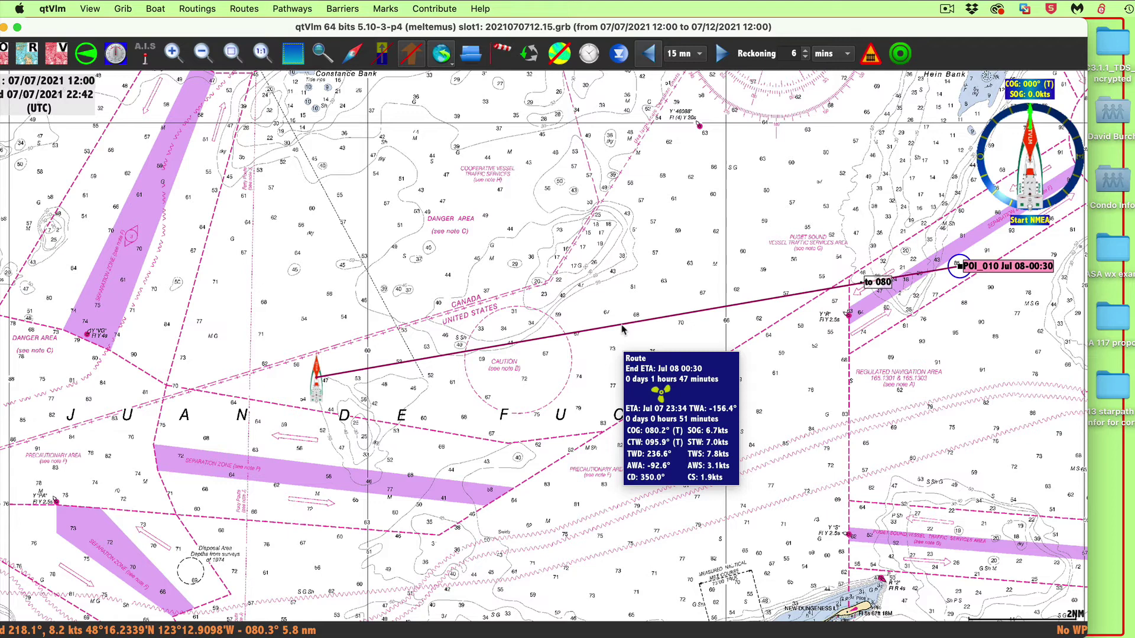
click(154, 9)
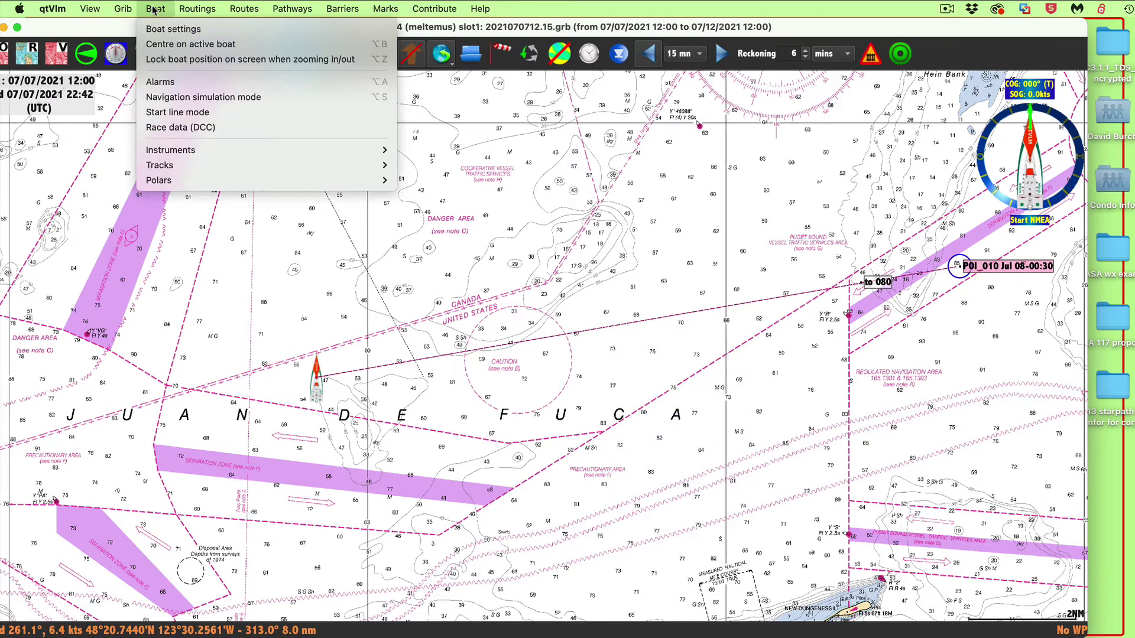
click(159, 37)
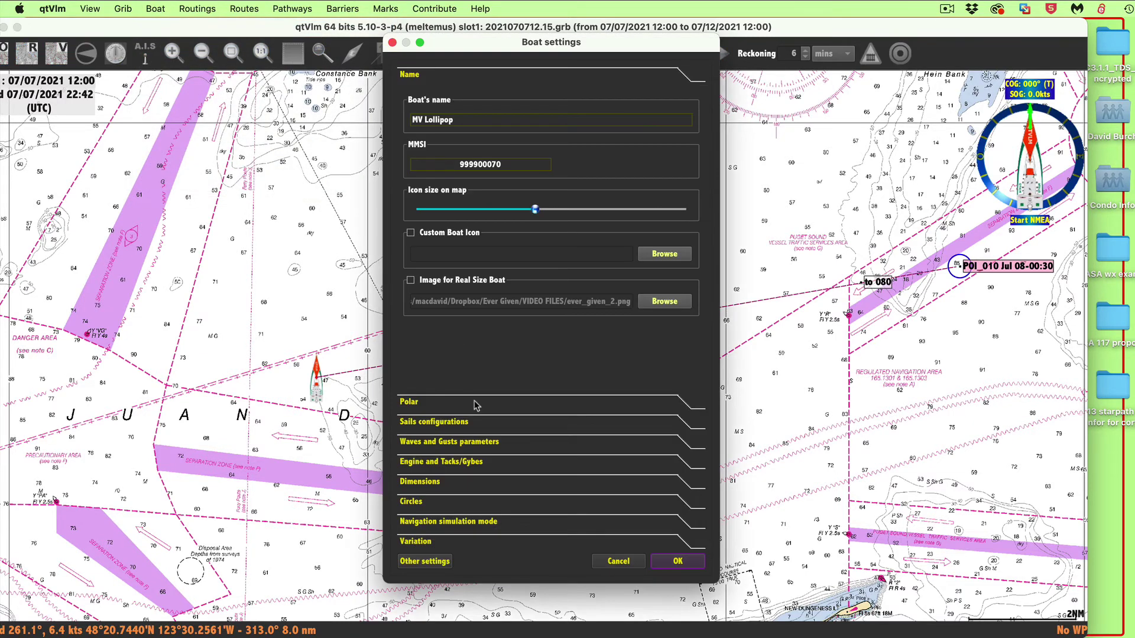
click(438, 466)
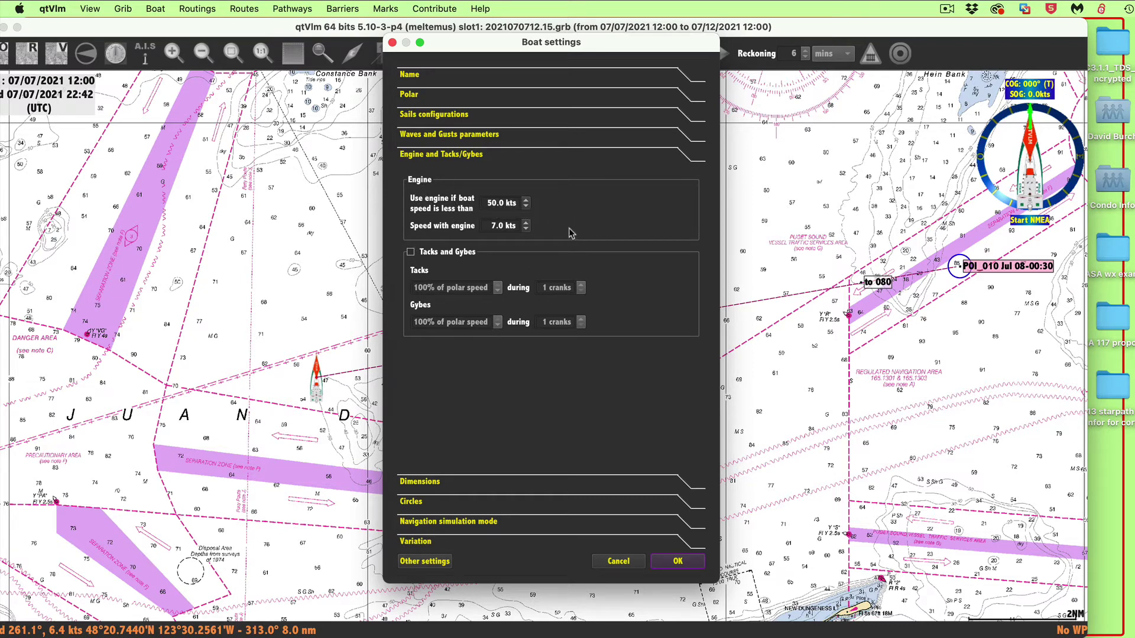
click(678, 561)
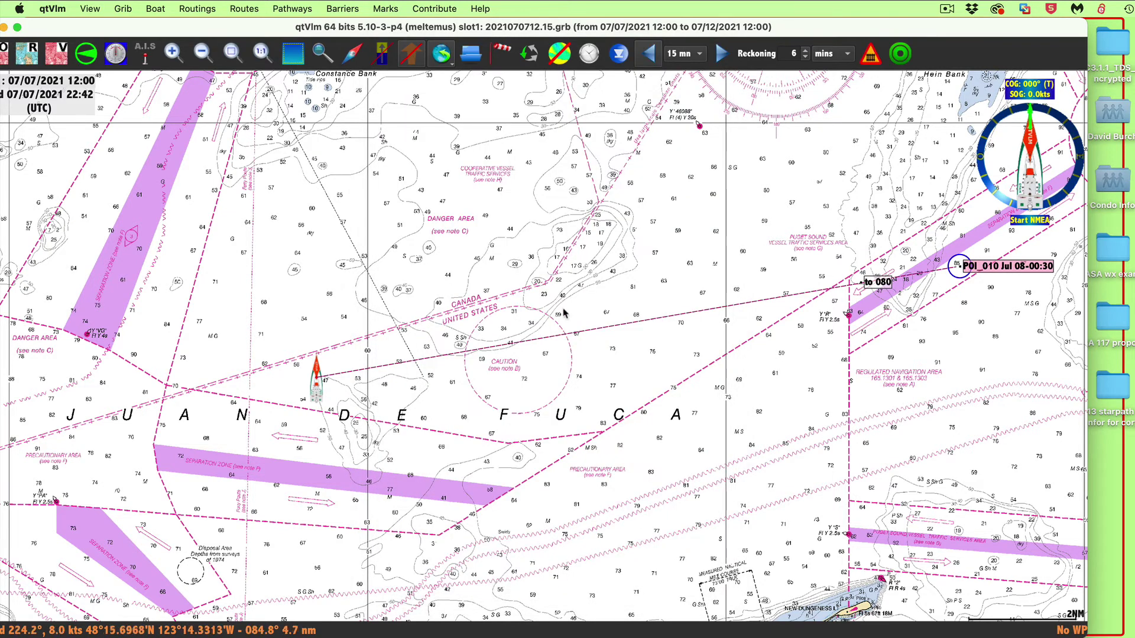